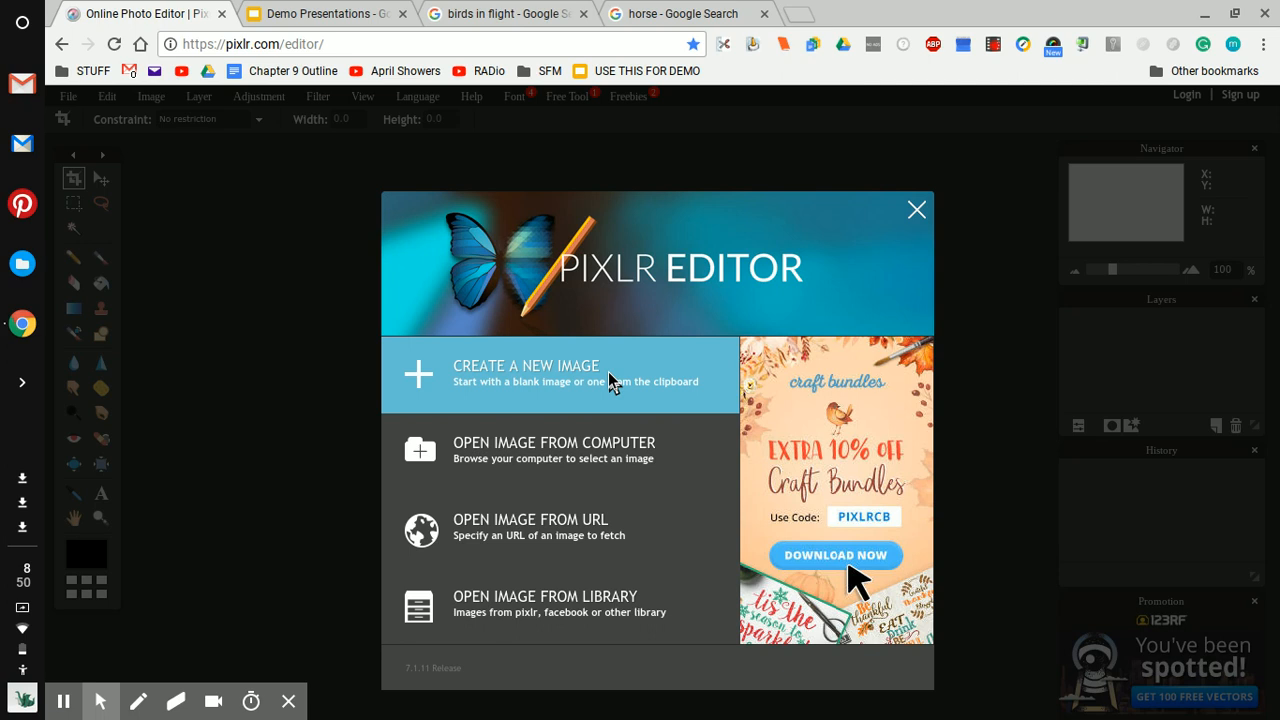
- Examine the finished mixed-animal example slides in the Demo Presentations slideshow
left_click(383, 10)
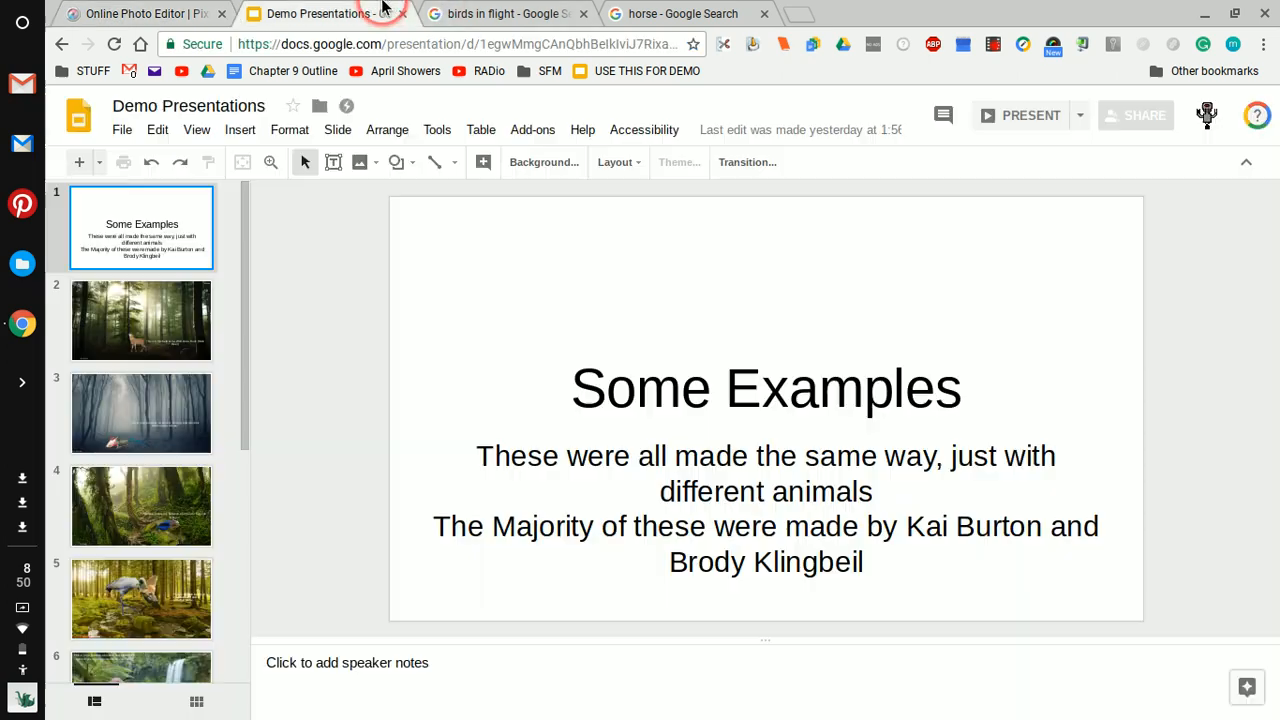
left_click(163, 320)
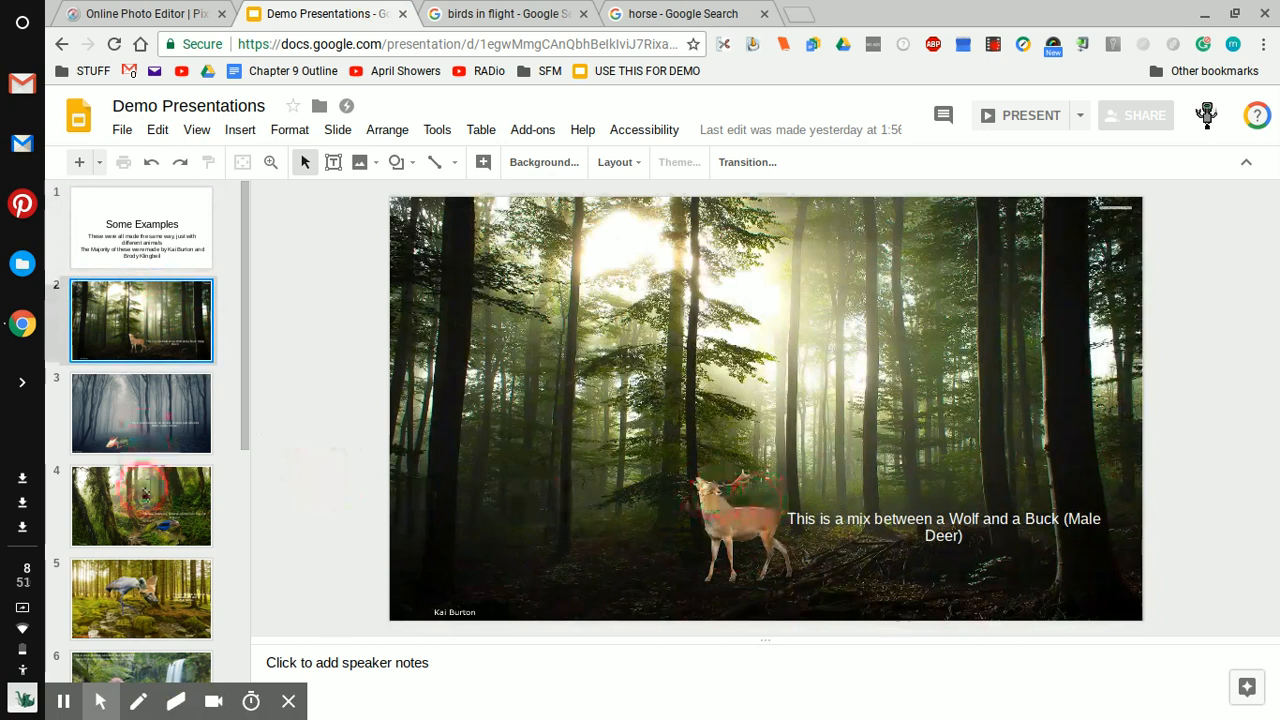
scroll(145, 490, "down", 1)
left_click(152, 467)
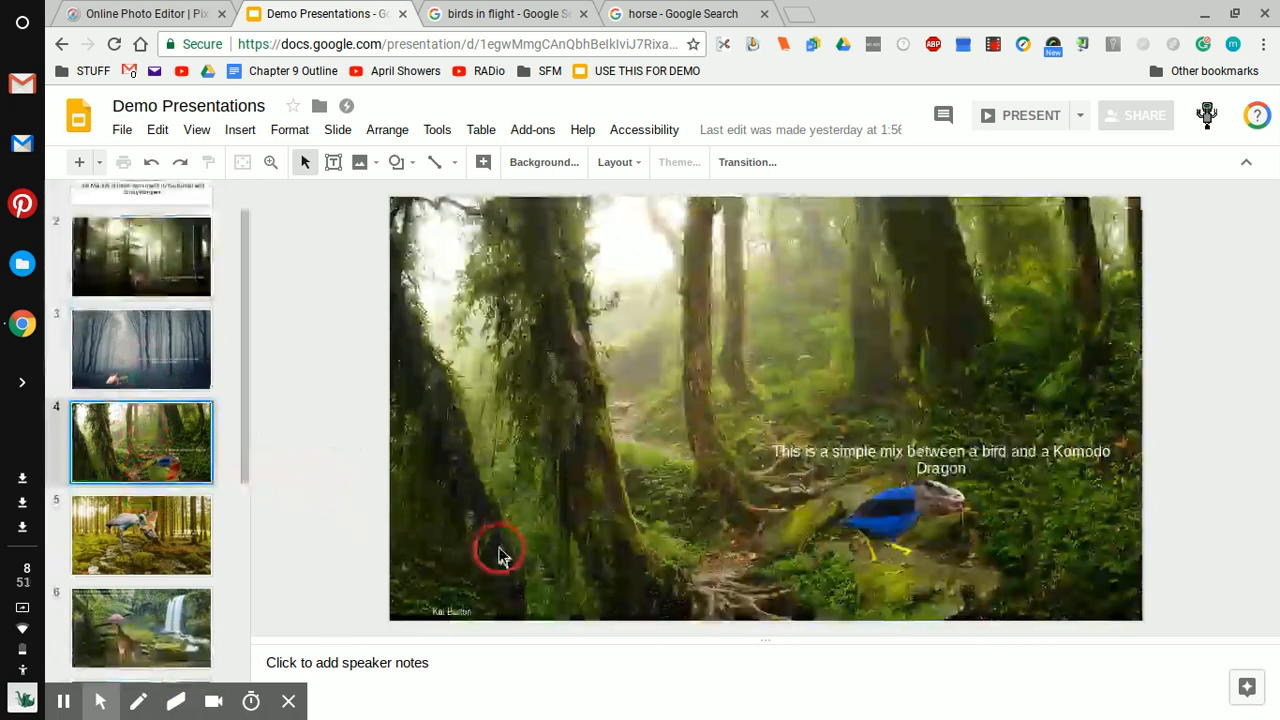
left_click(127, 567)
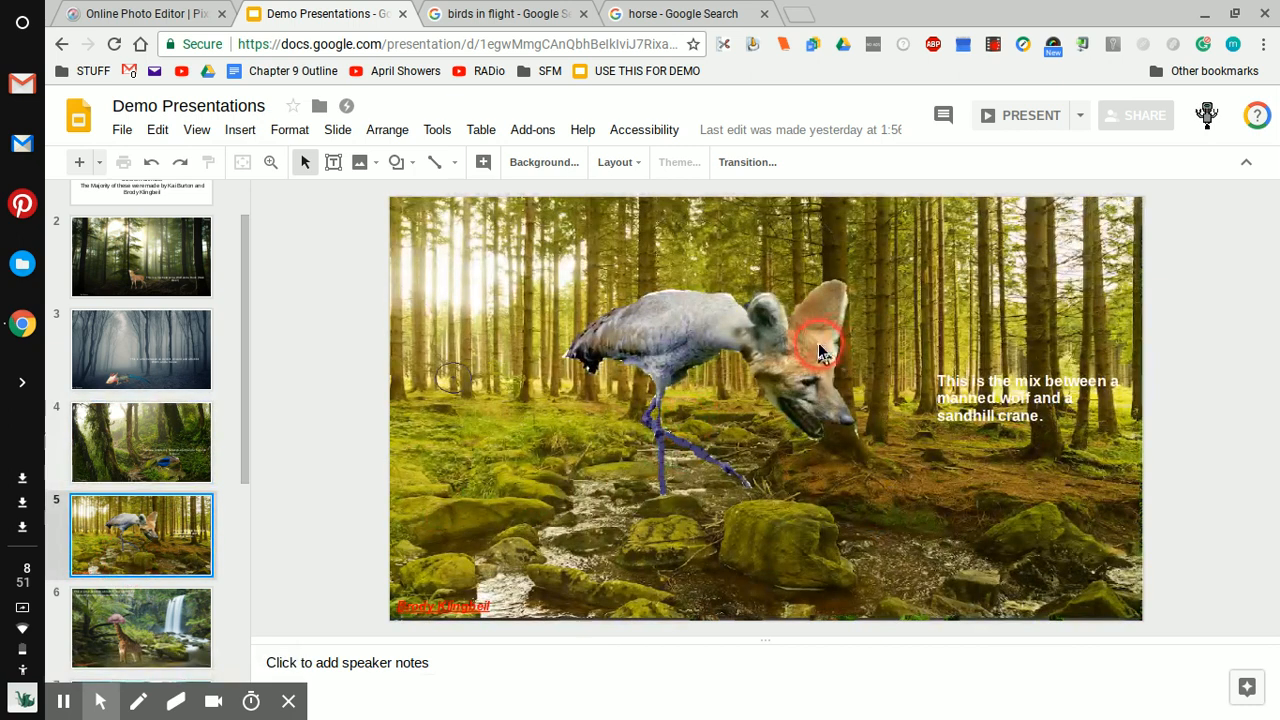
scroll(155, 565, "down", 5)
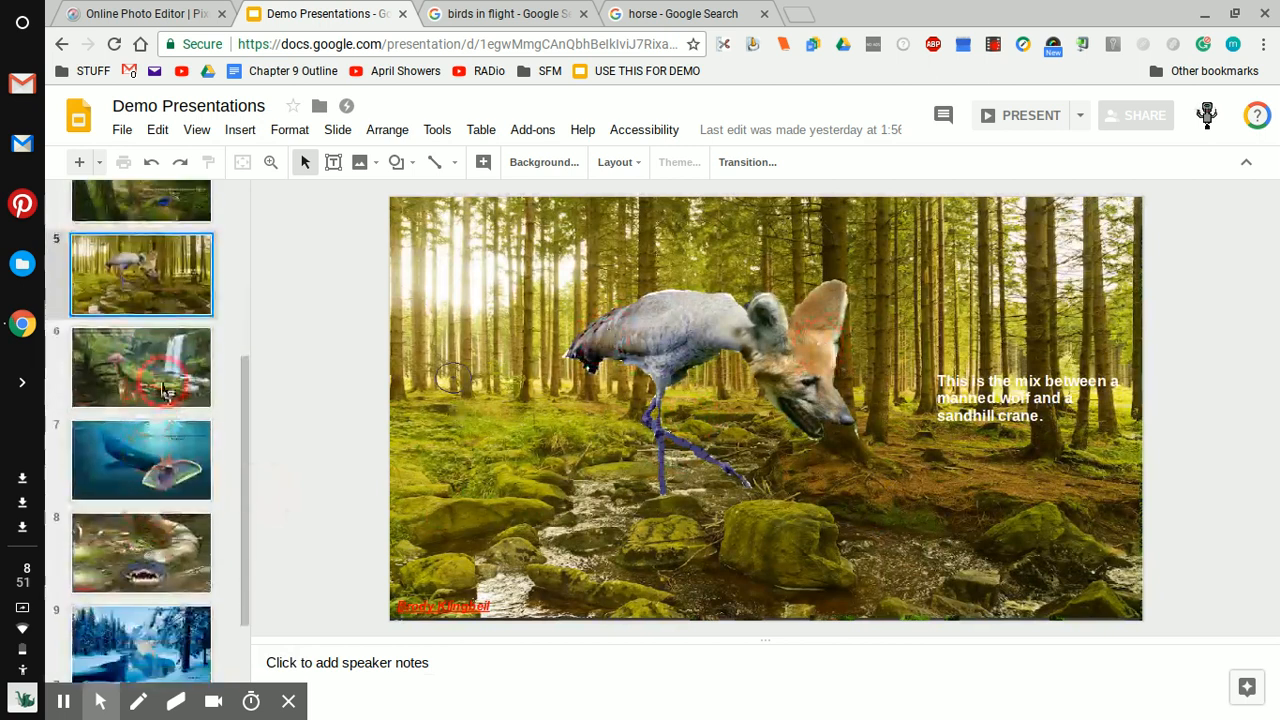
left_click(148, 395)
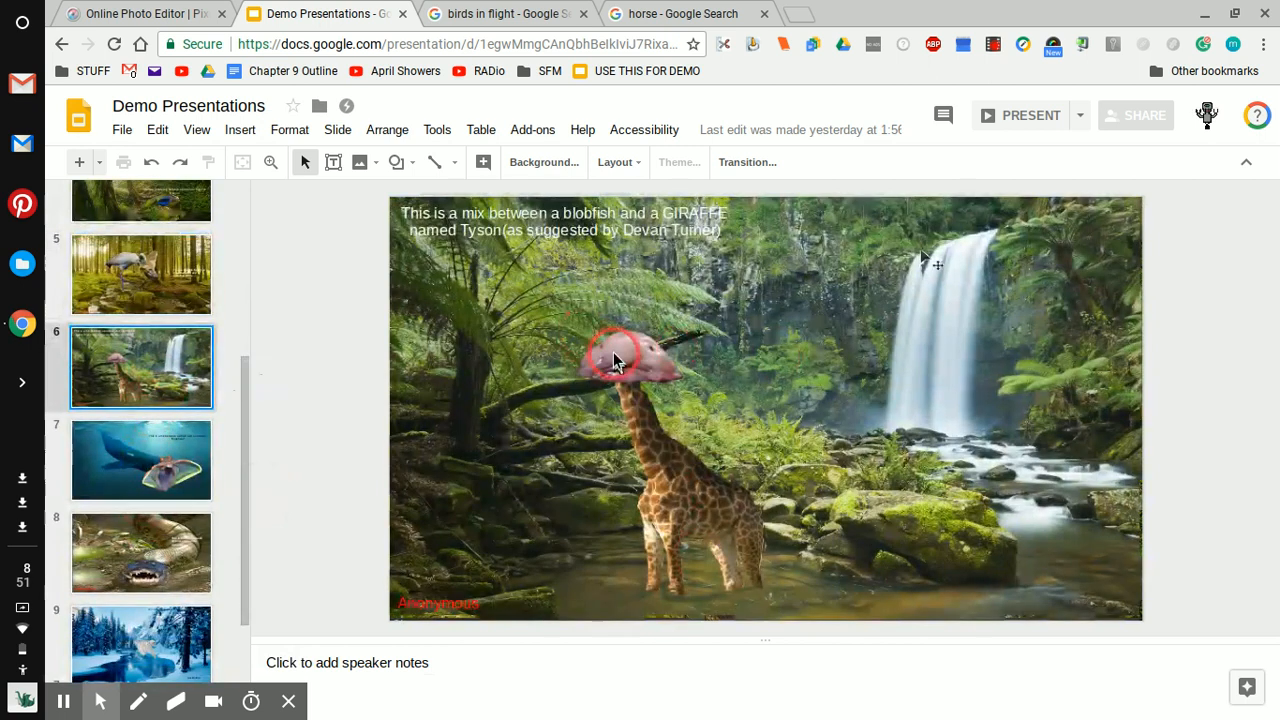
scroll(140, 430, "down", 2)
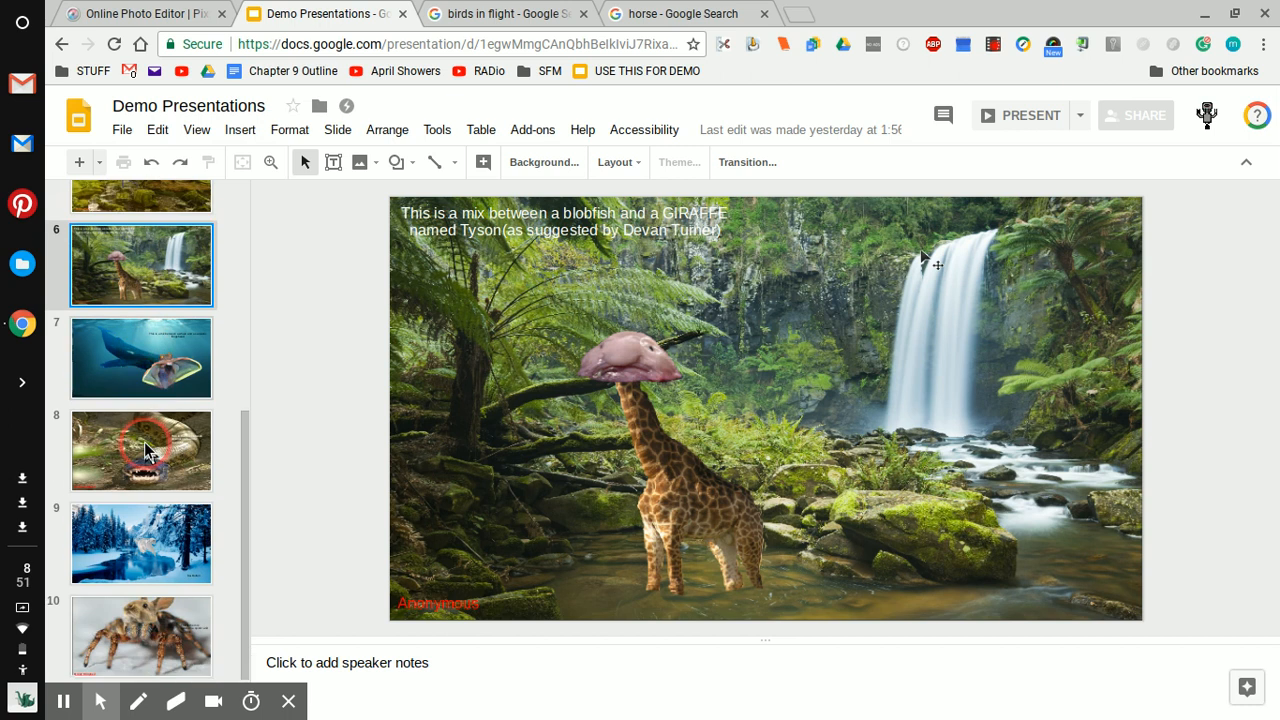
left_click(147, 550)
left_click(688, 460)
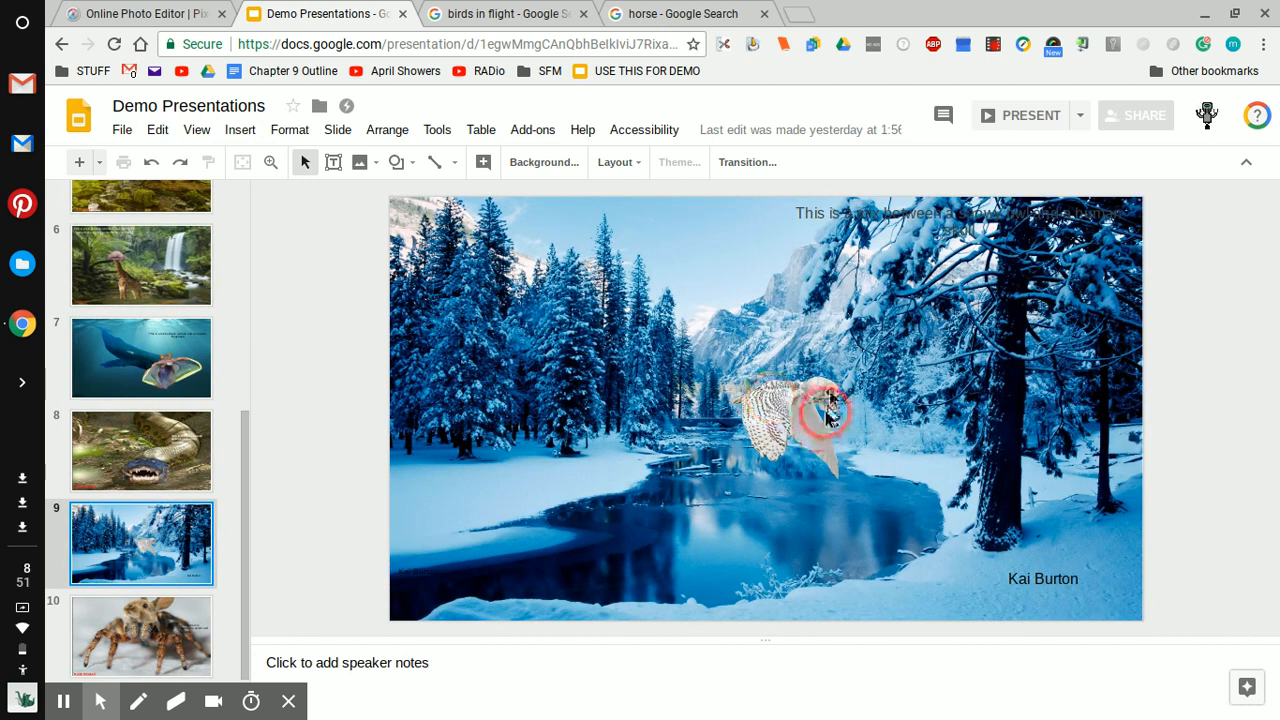
- Return to the Pixlr editor and open the white flowering tree wallpaper from the computer's Downloads folder
left_click(104, 8)
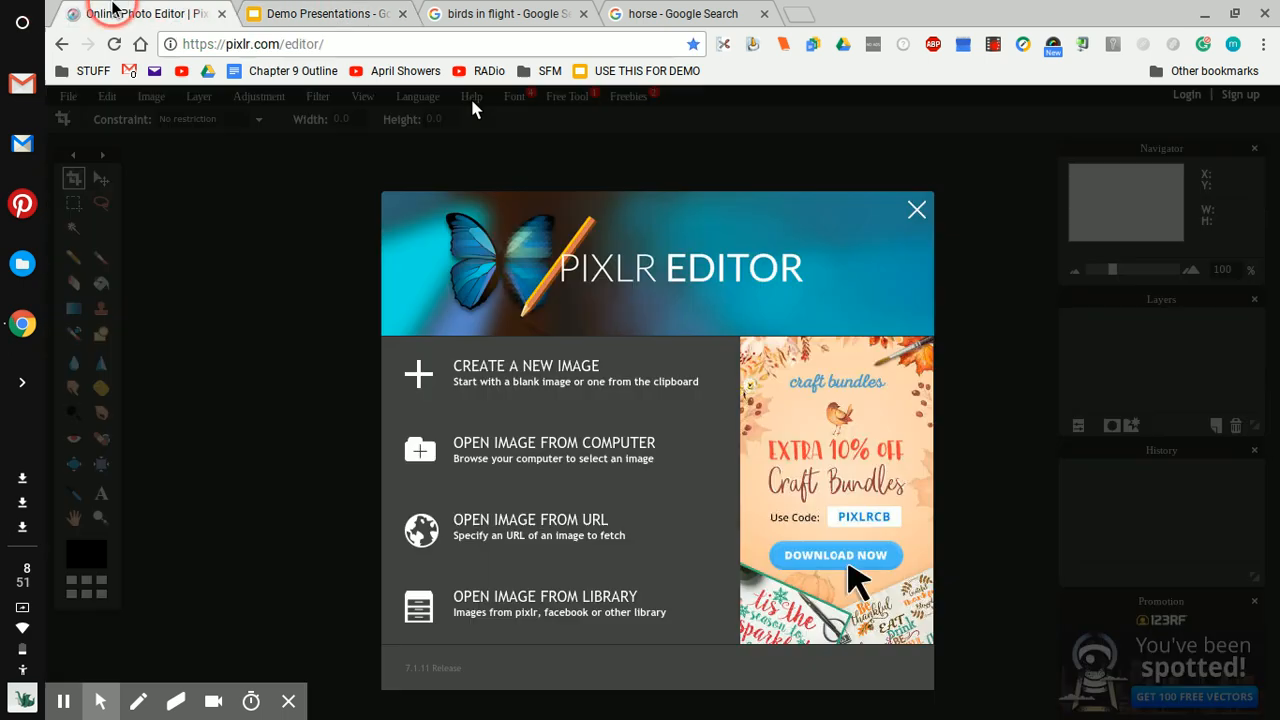
left_click(645, 450)
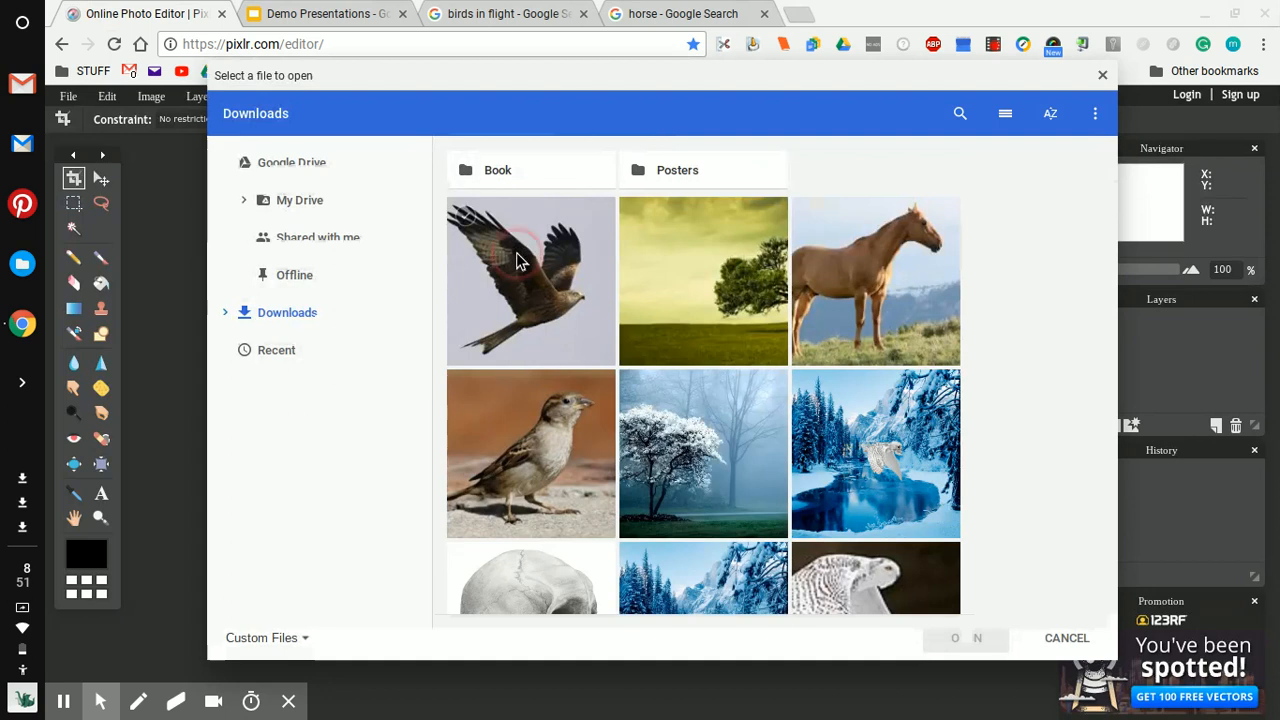
left_click(866, 460)
left_click(735, 465)
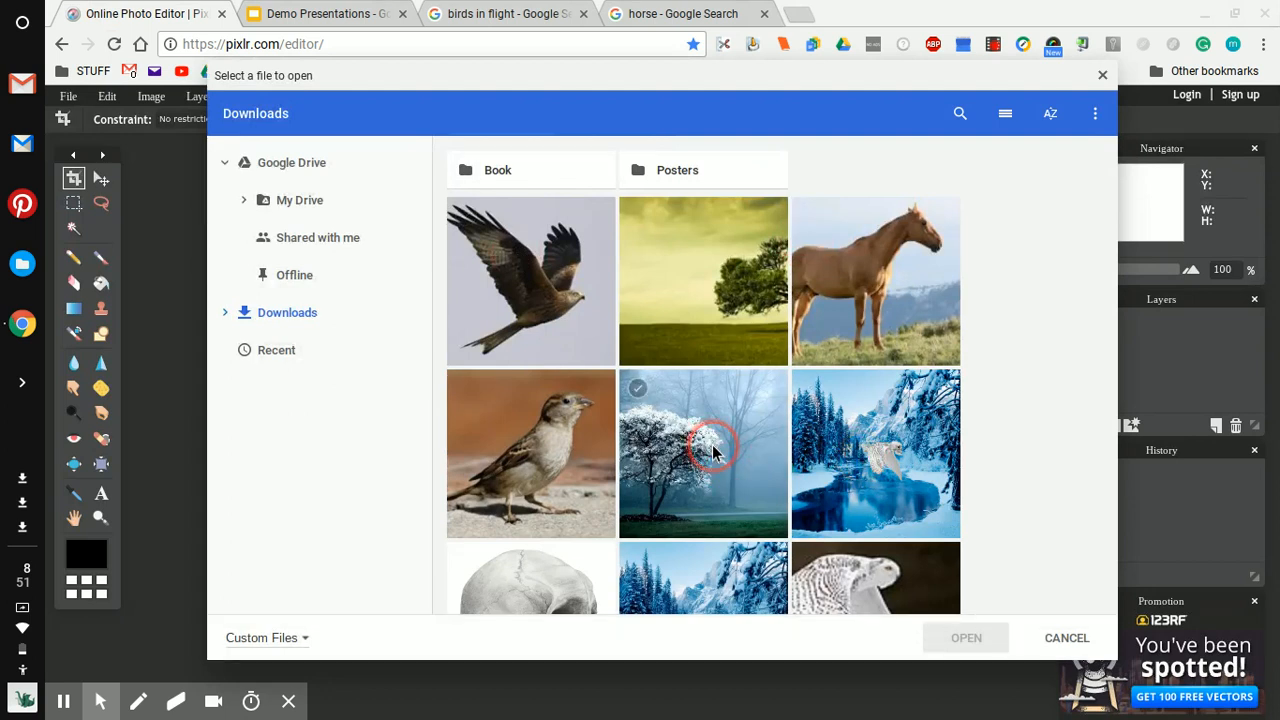
double_click(713, 452)
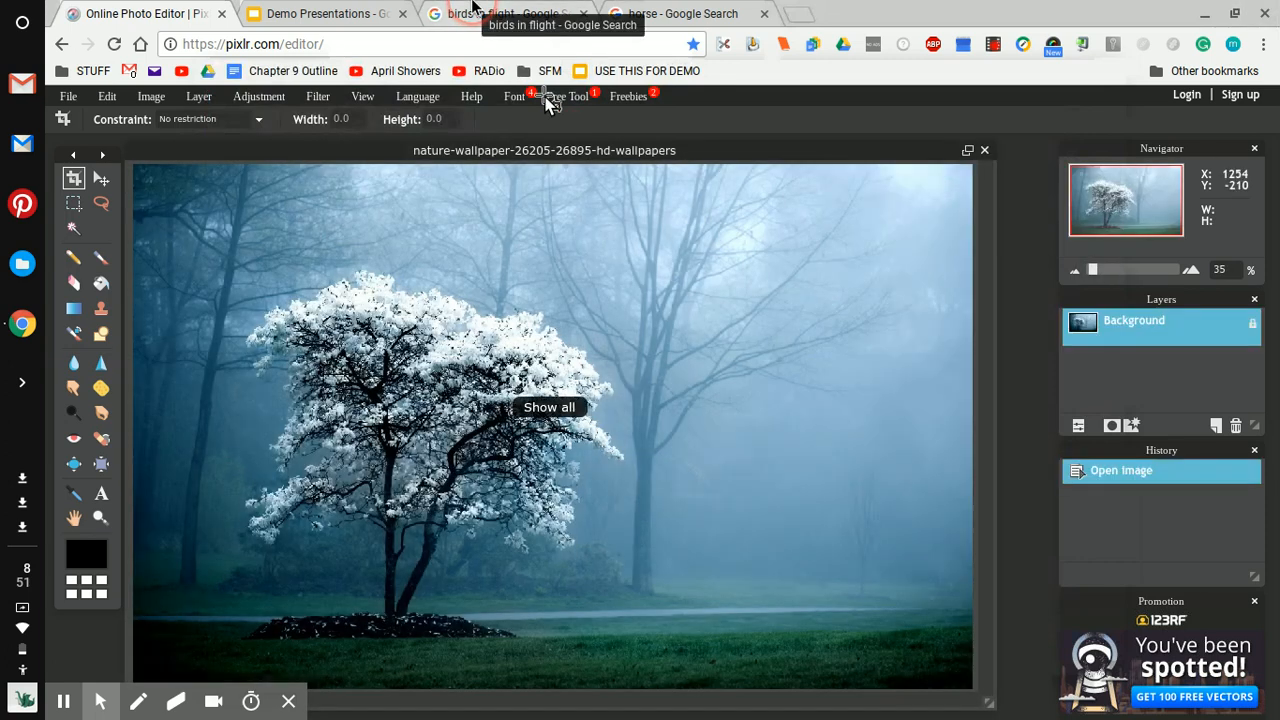
- Review the image search results for birds in flight and horses, and the example slide with the skull-headed owl
left_click(474, 12)
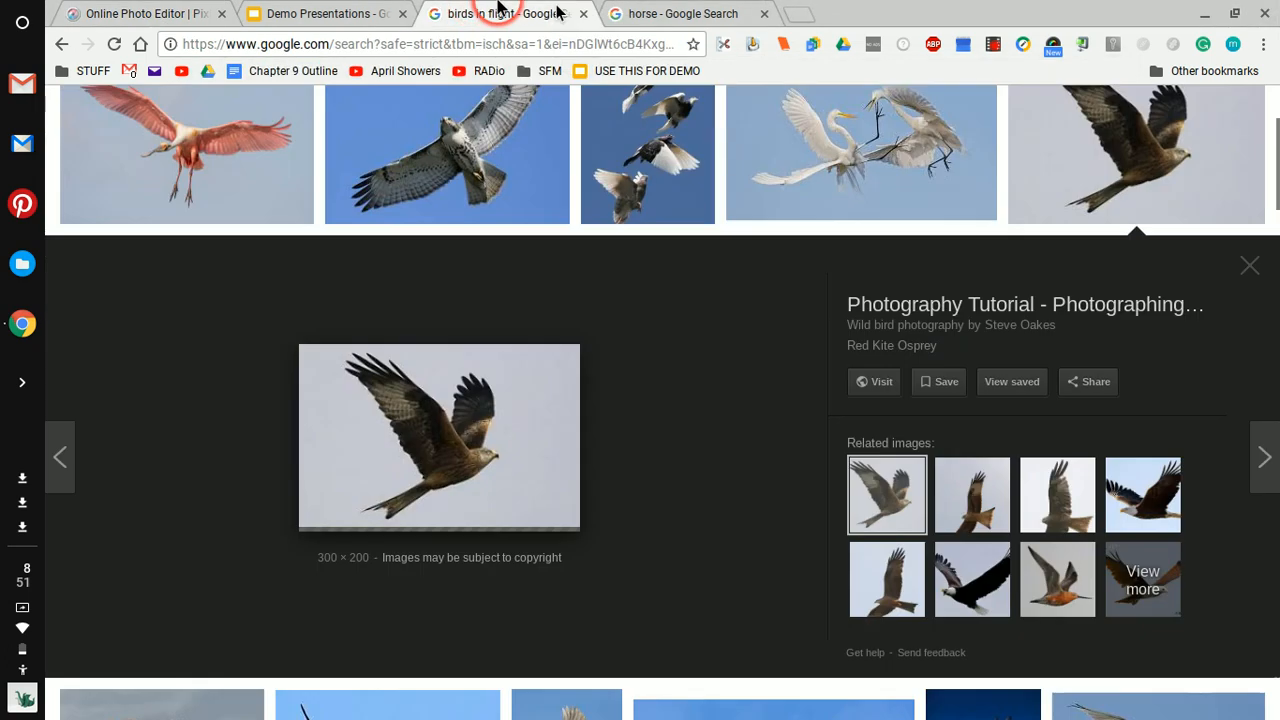
left_click(666, 8)
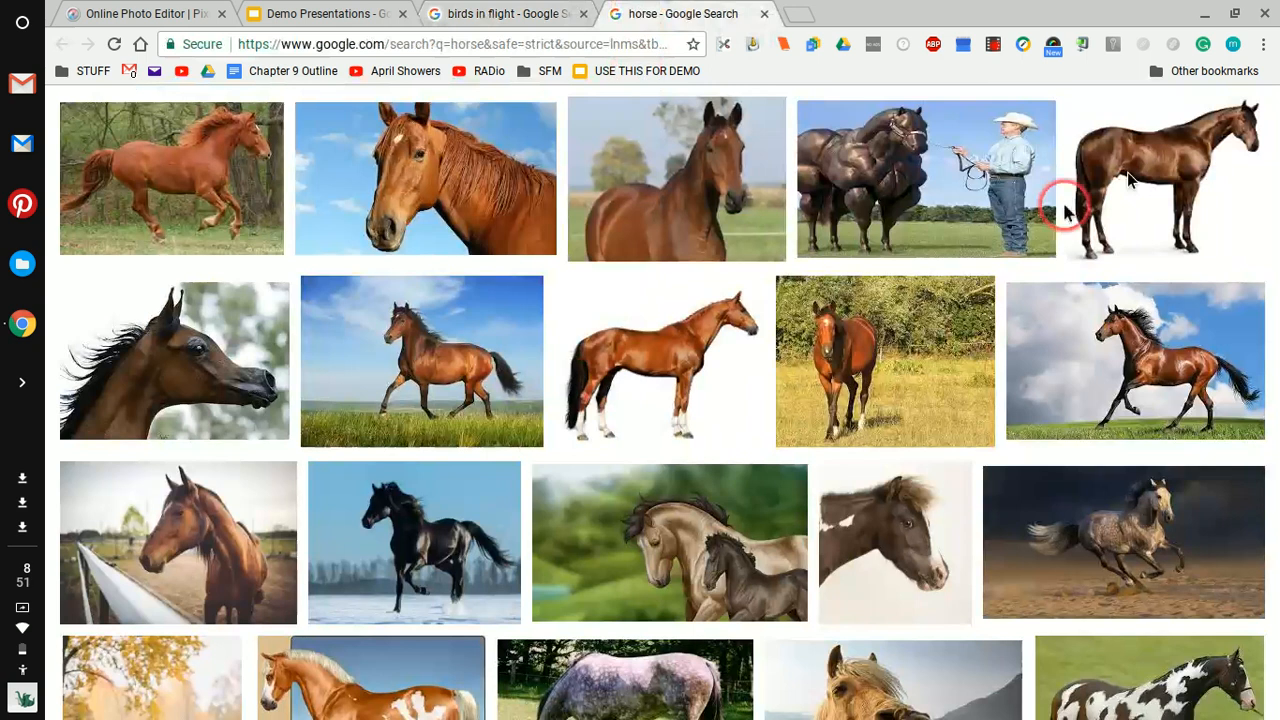
scroll(768, 398, "up", 1)
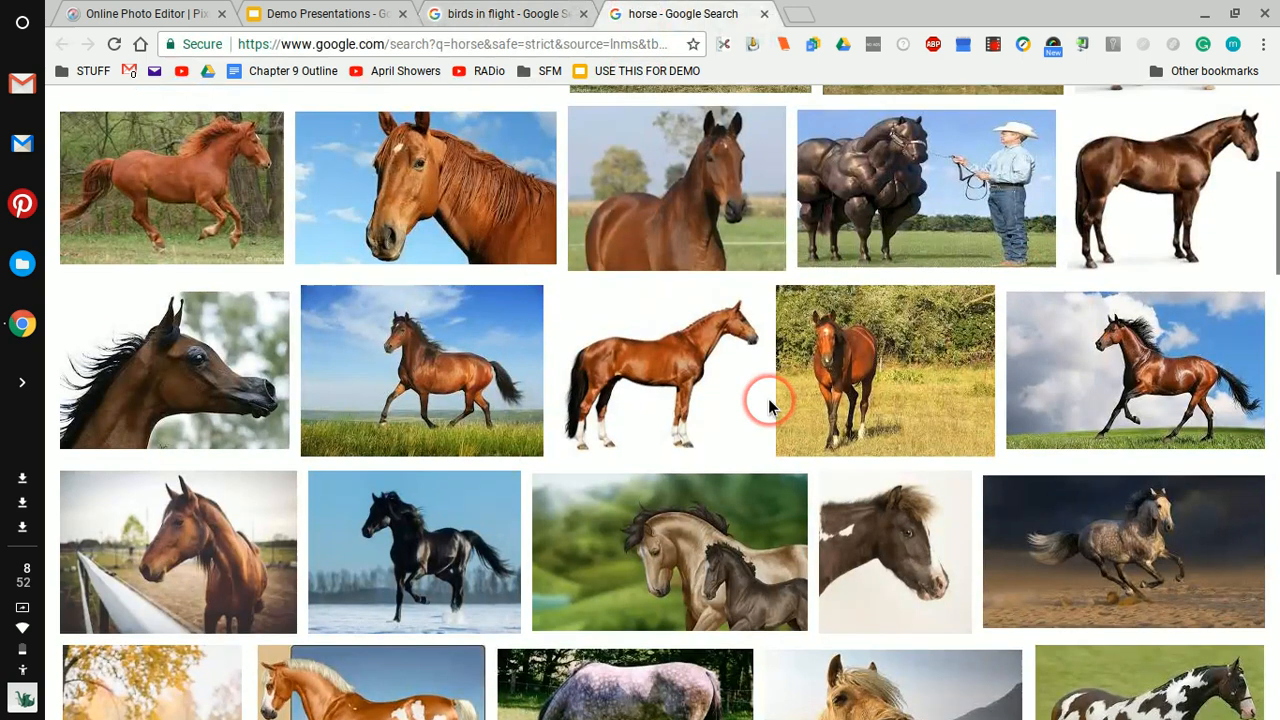
scroll(768, 398, "up", 5)
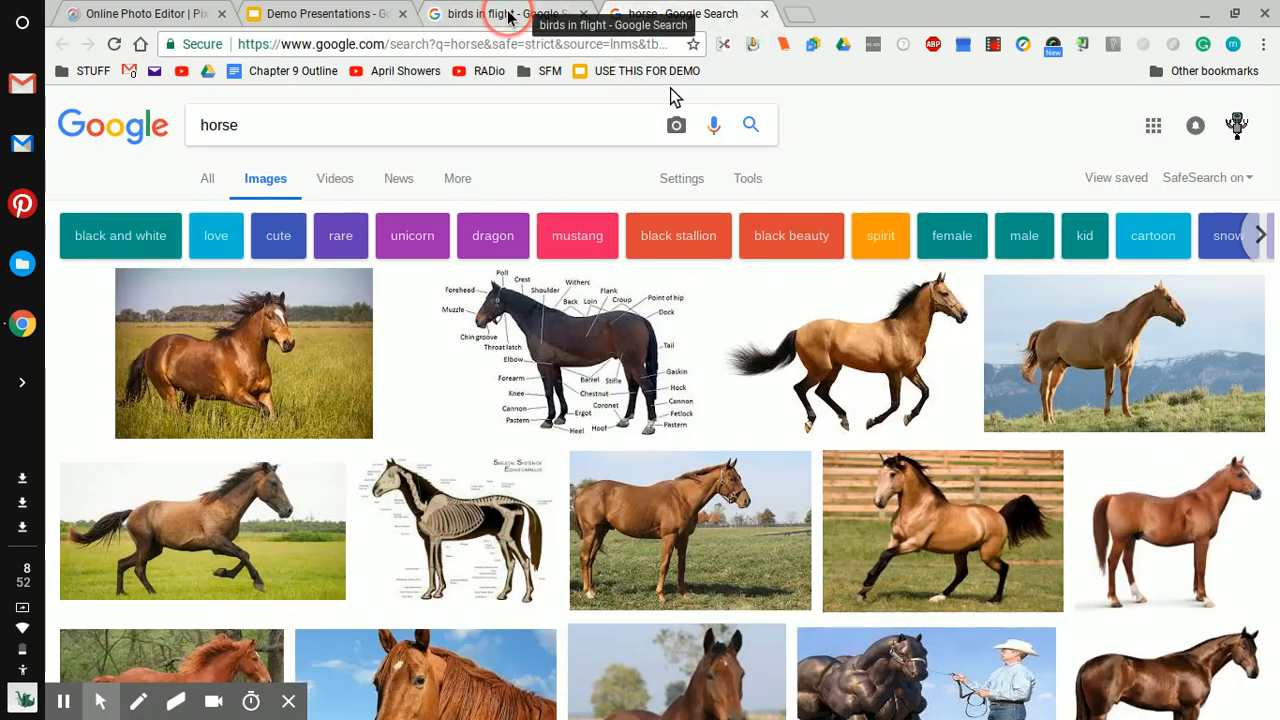
left_click(508, 15)
left_click(320, 15)
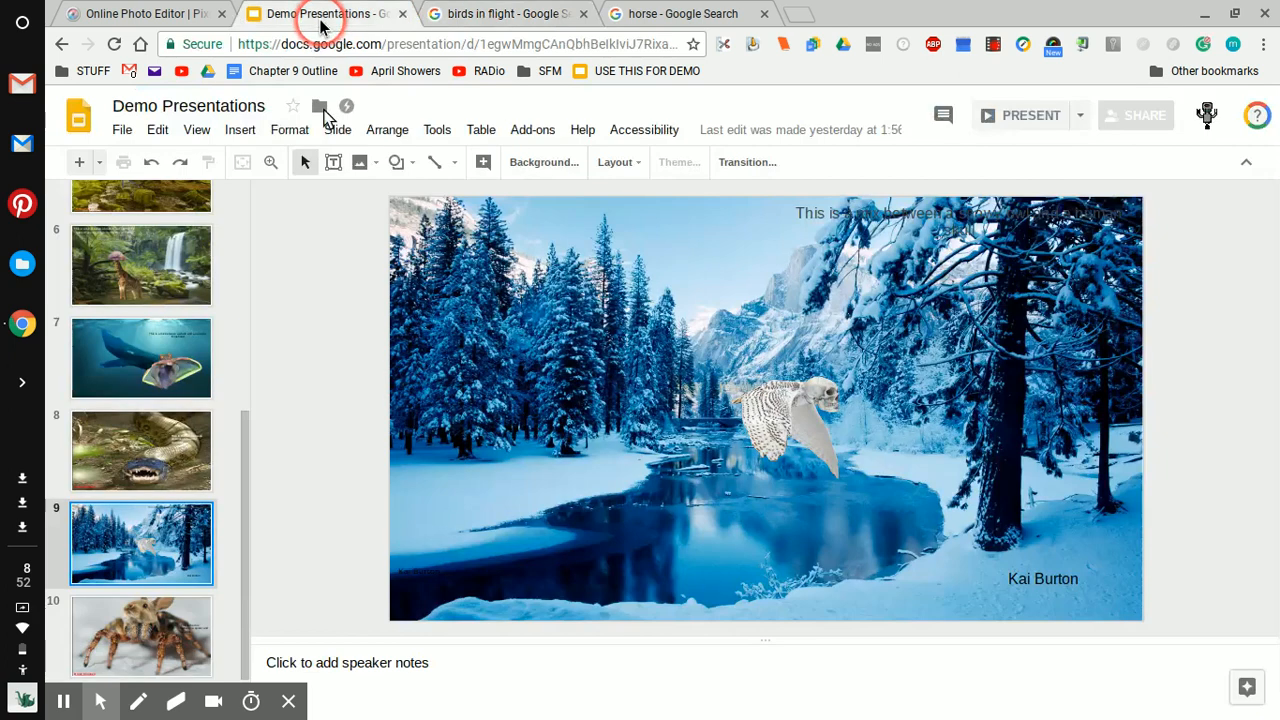
- Open the flying bird image download (9).jpeg and the horse image download (7).jpeg from Downloads in the Pixlr editor
left_click(162, 14)
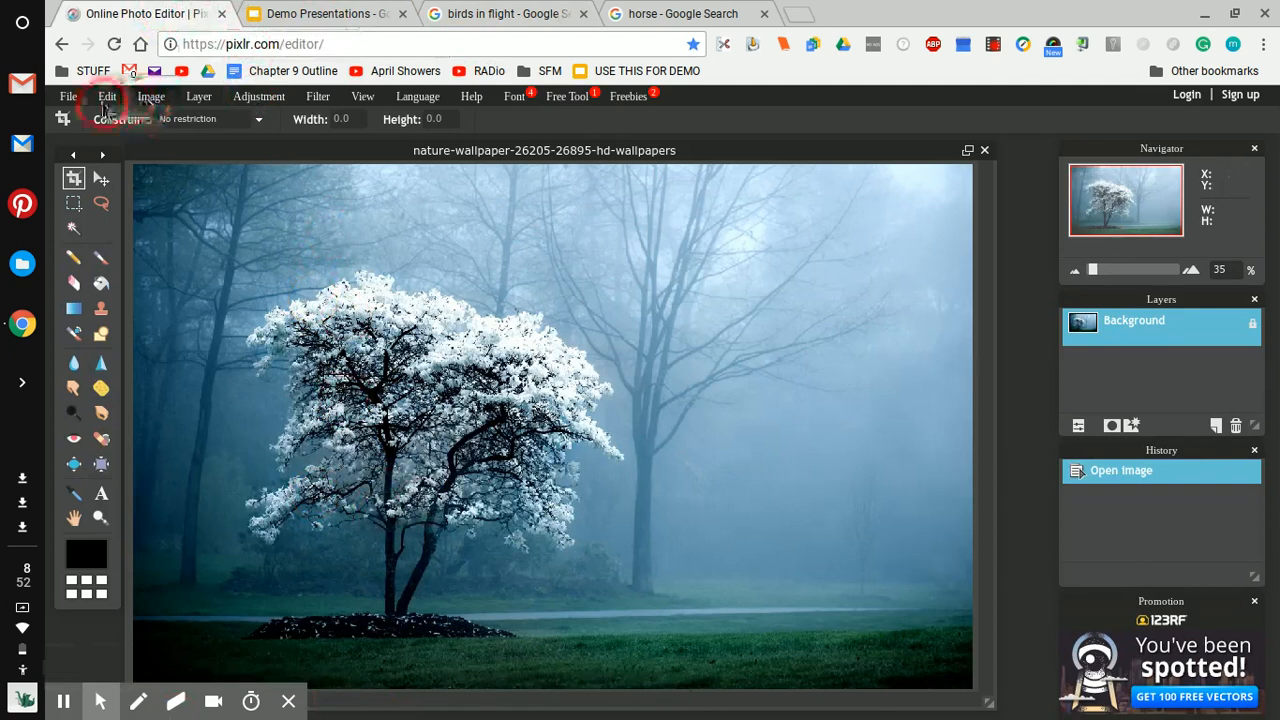
key("ctrl+o")
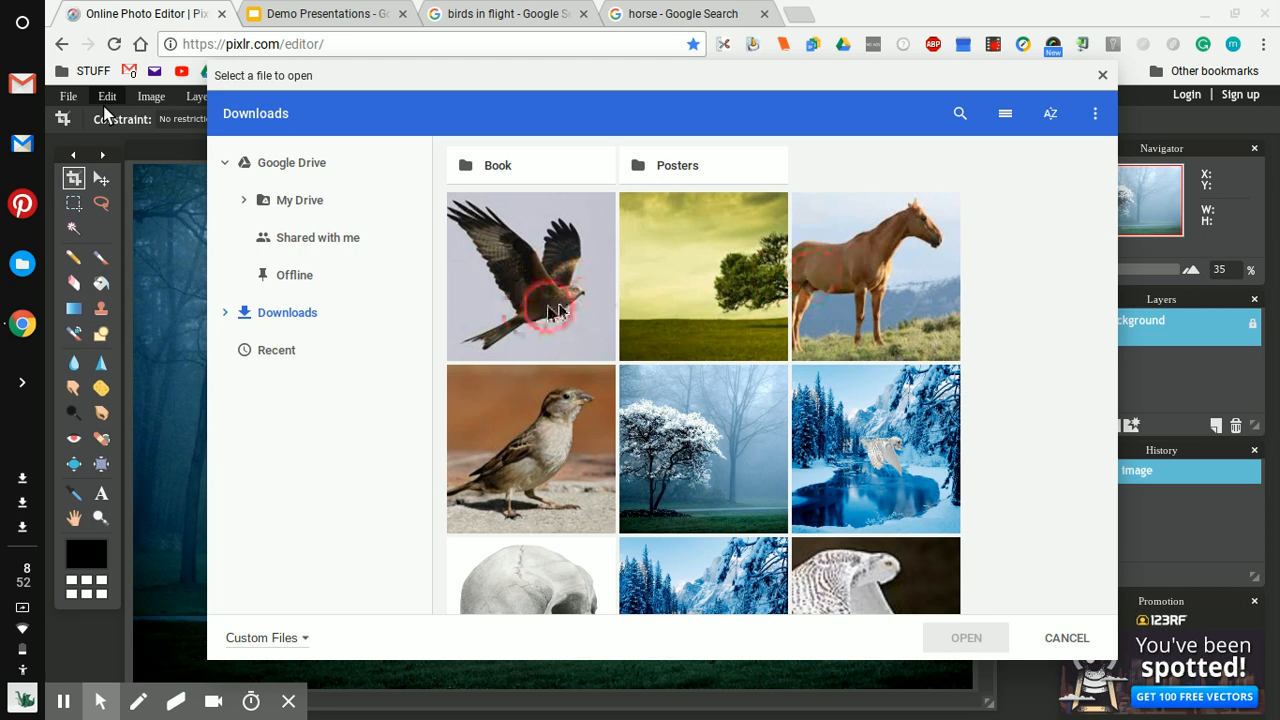
double_click(583, 308)
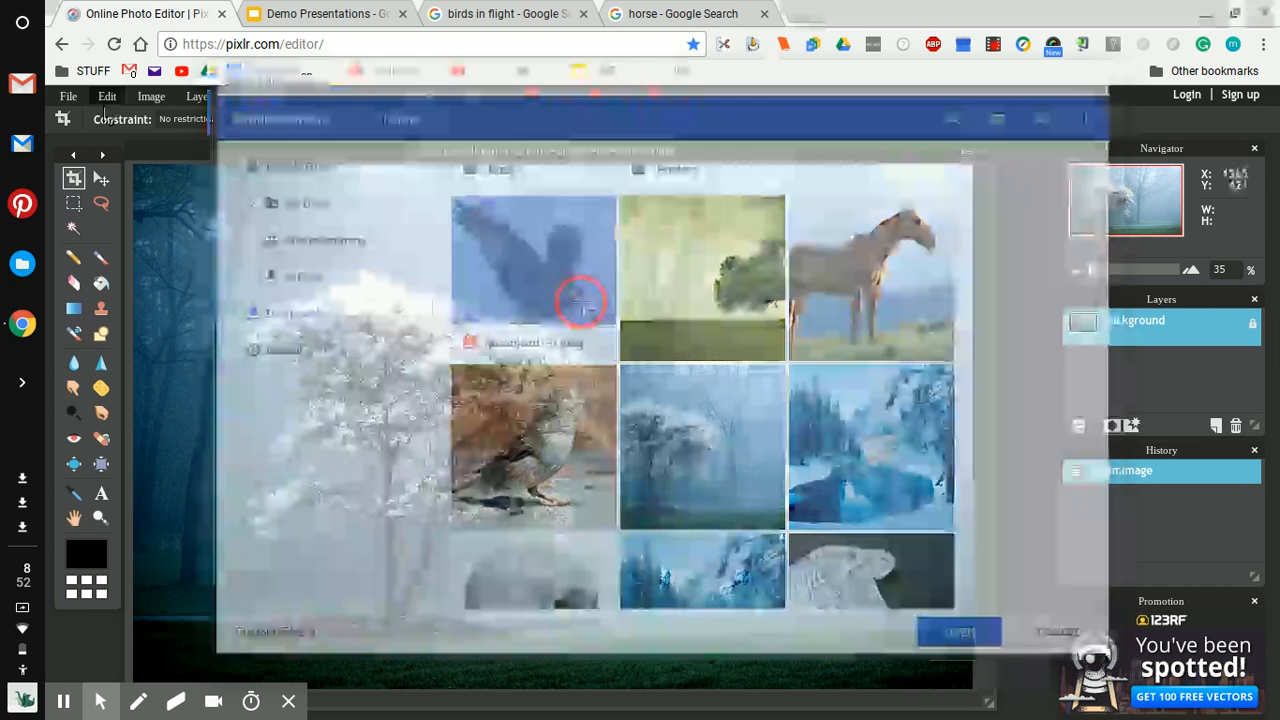
key("ctrl+o")
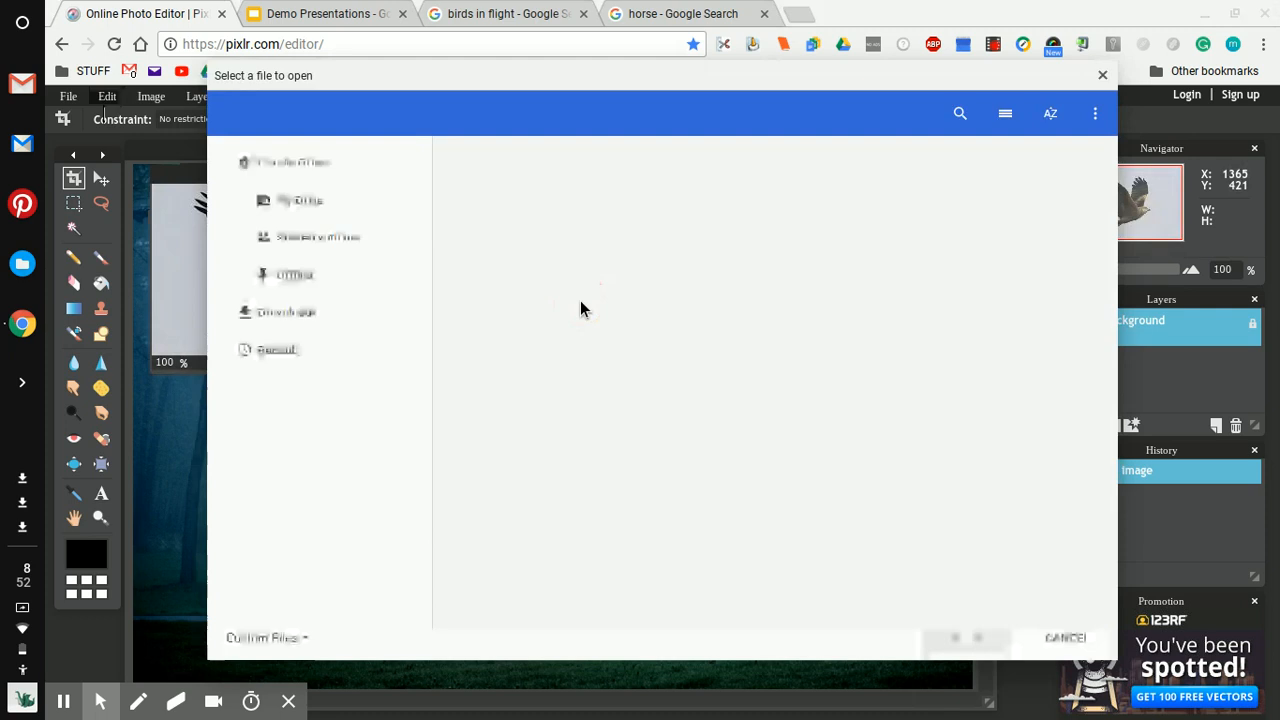
left_click(1008, 270)
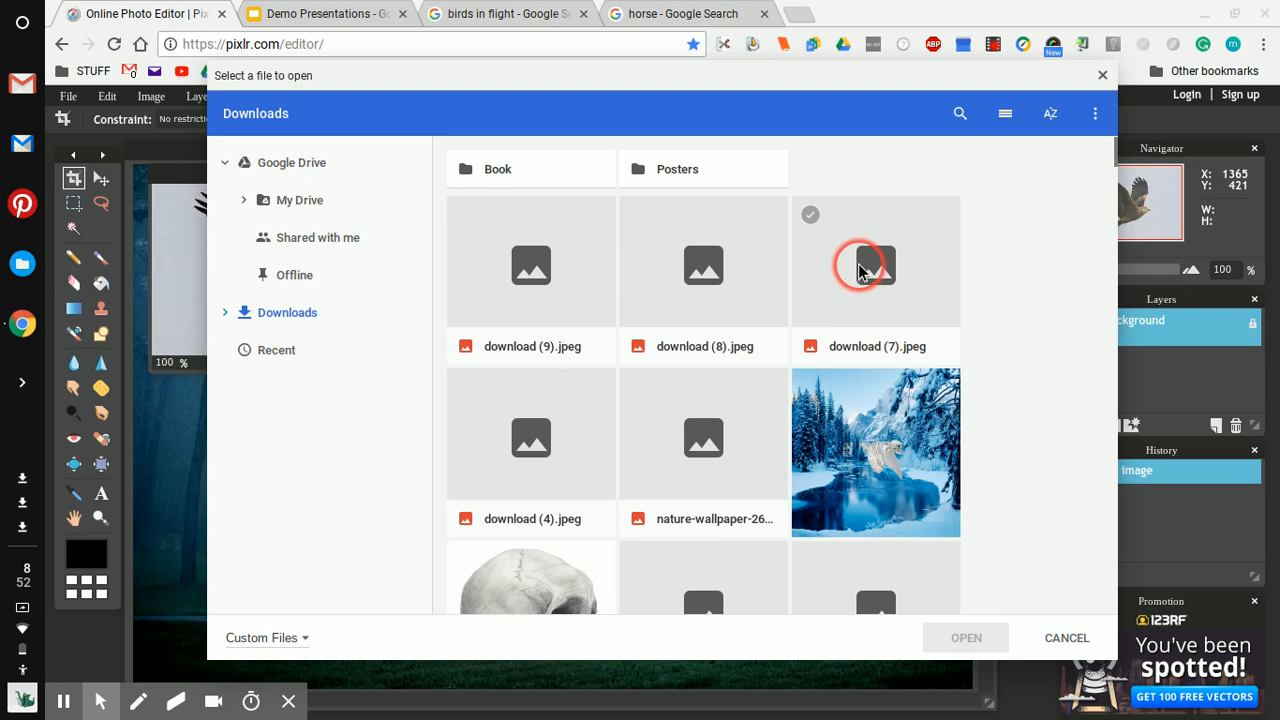
left_click(857, 270)
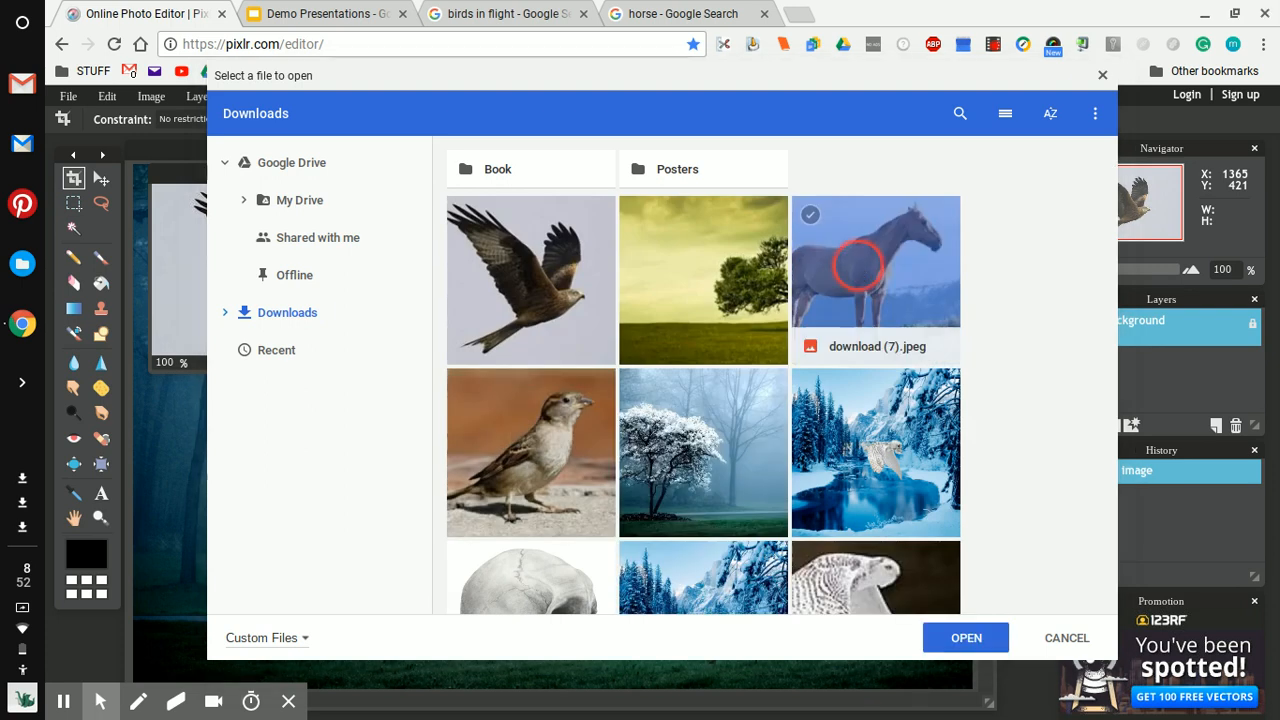
double_click(857, 270)
- Move the horse image window beside the bird image window so the two do not overlap
left_click(350, 207)
left_click(516, 229)
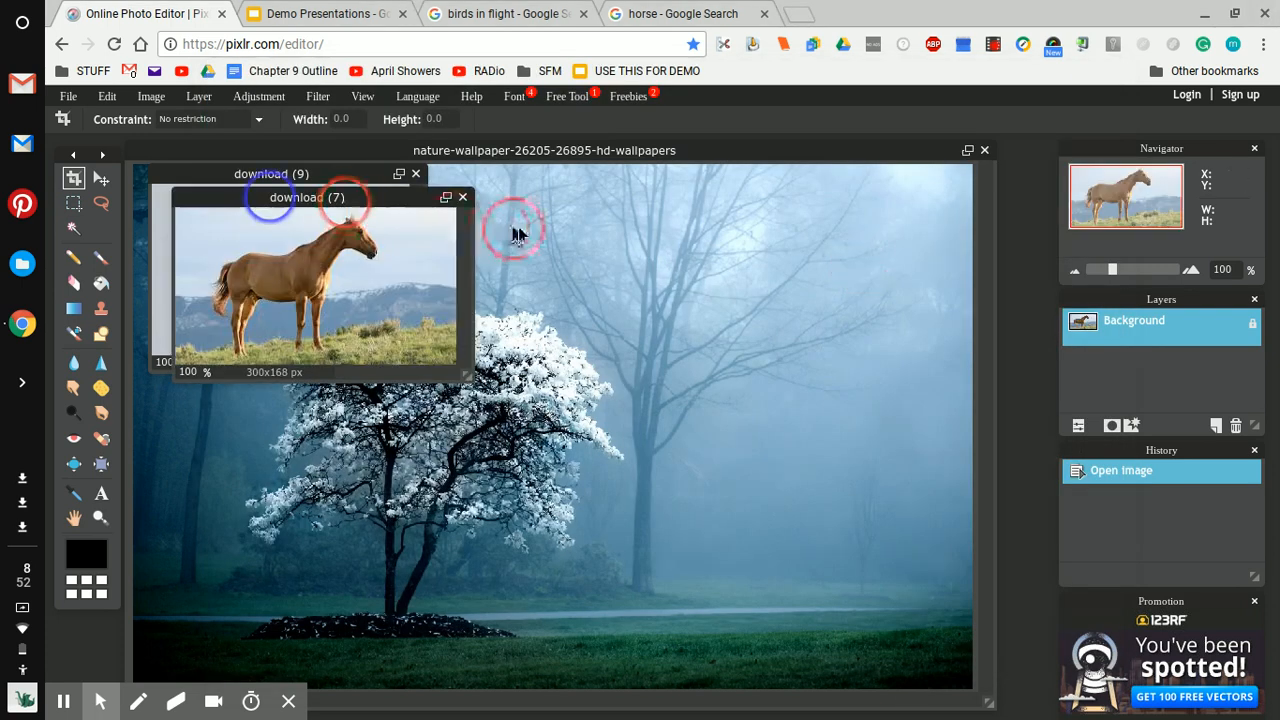
left_click(368, 207)
left_click(360, 193)
left_click_drag(363, 200, 651, 177)
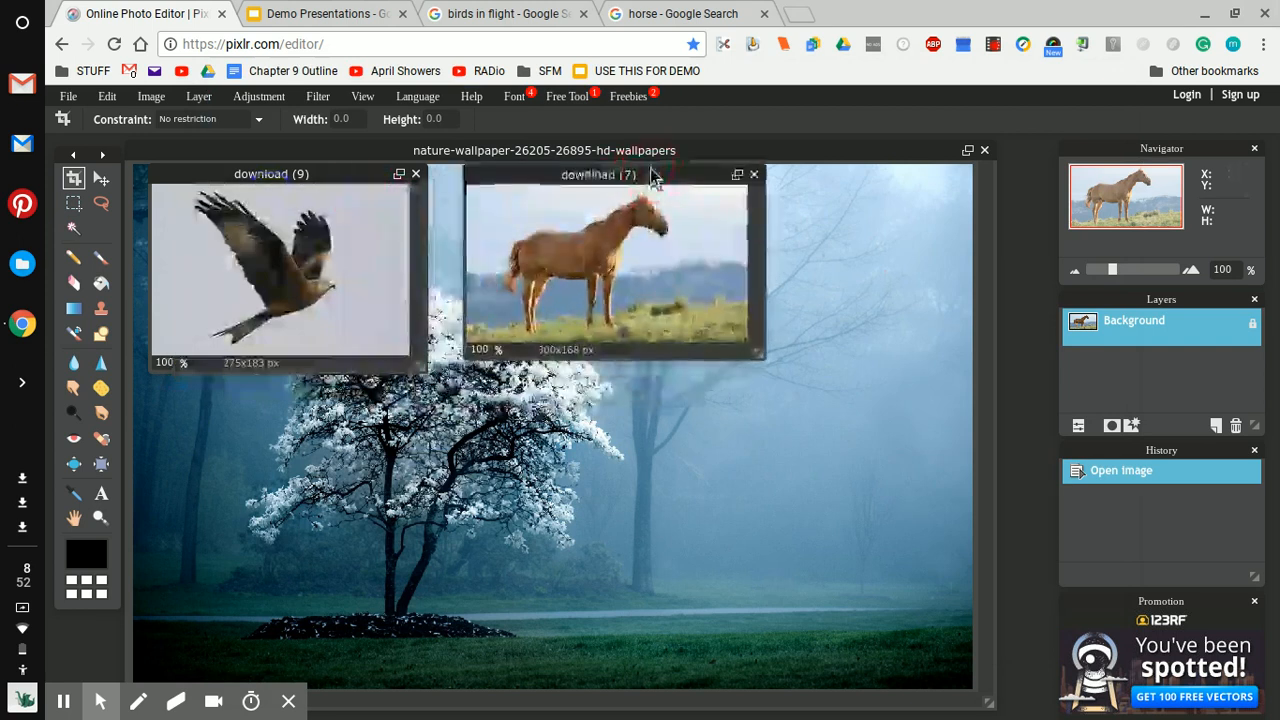
- Select nearly the whole horse picture with a rectangular marquee of about 281 by 162 px and copy it
left_click(72, 205)
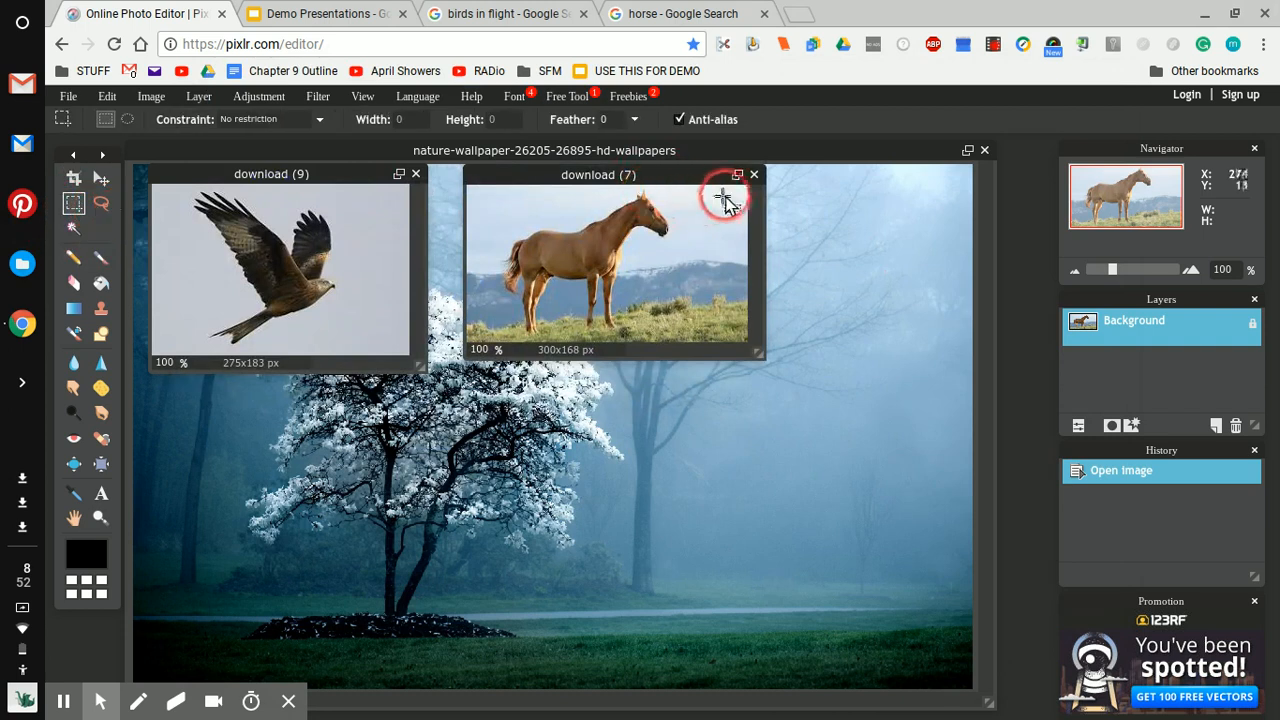
left_click_drag(724, 200, 470, 348)
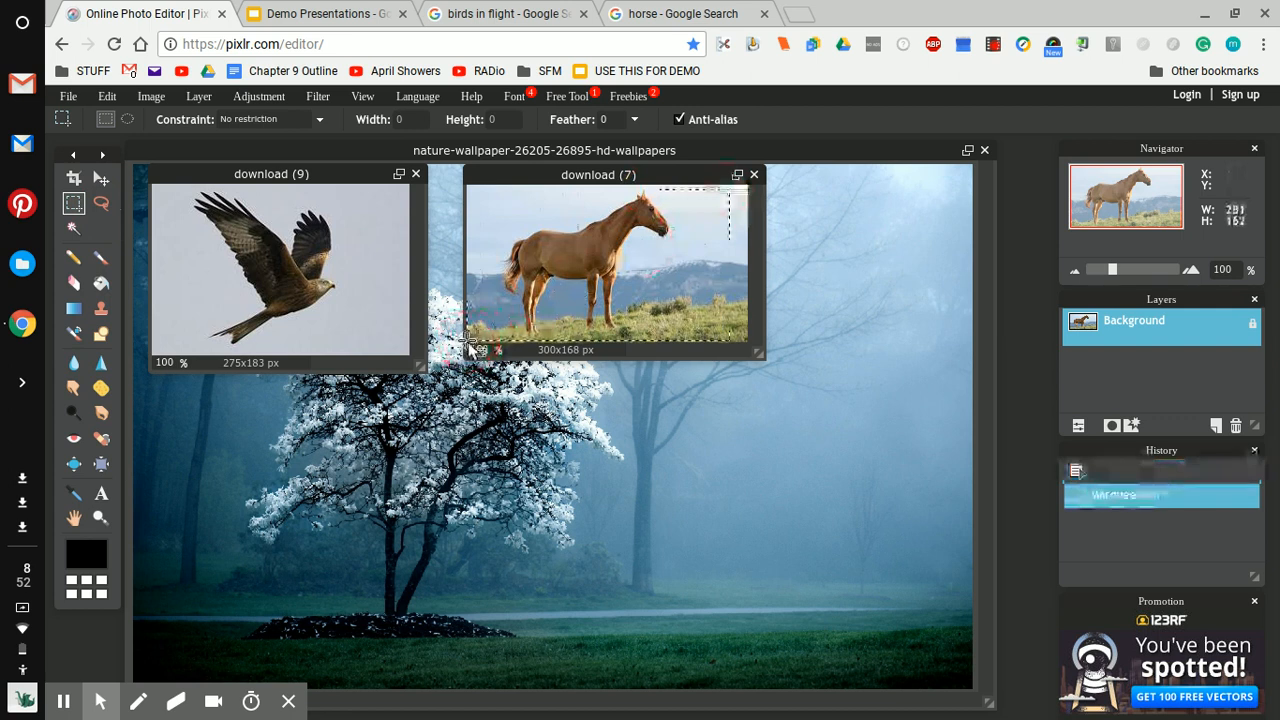
left_click(114, 97)
left_click(195, 183)
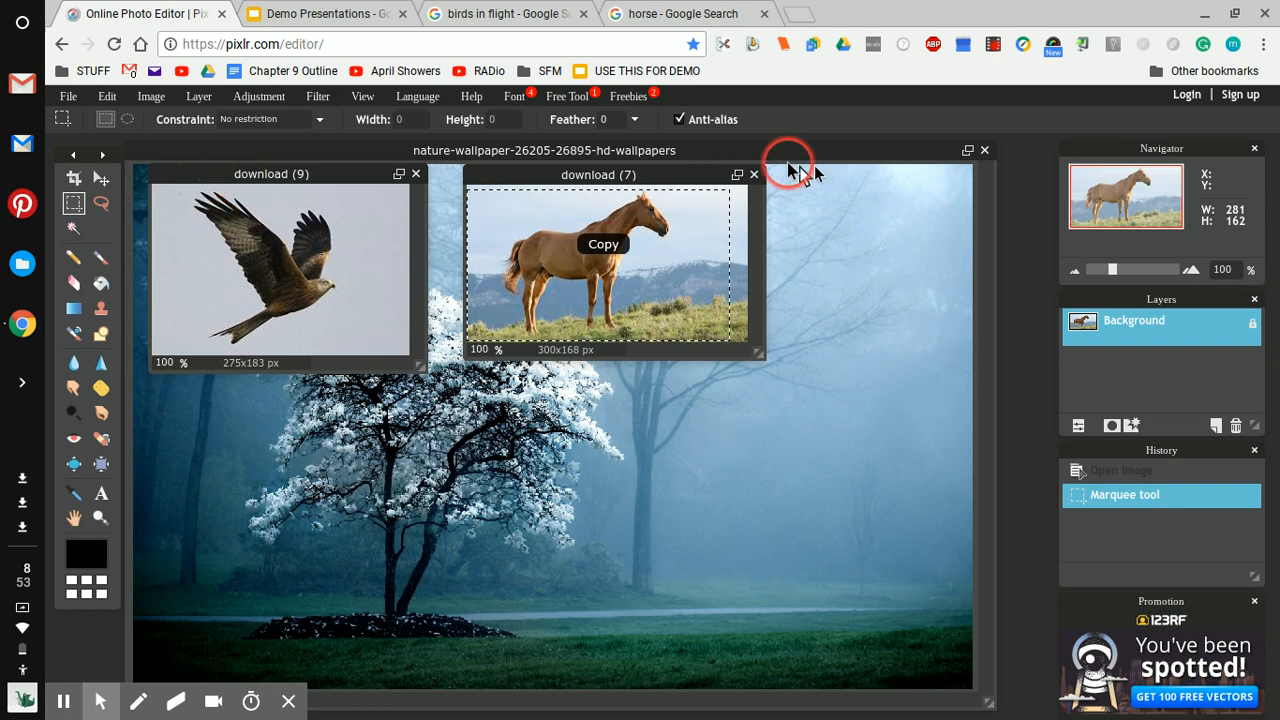
- Try pasting the copied horse into the tree wallpaper as a new layer, and undo the paste
left_click(770, 154)
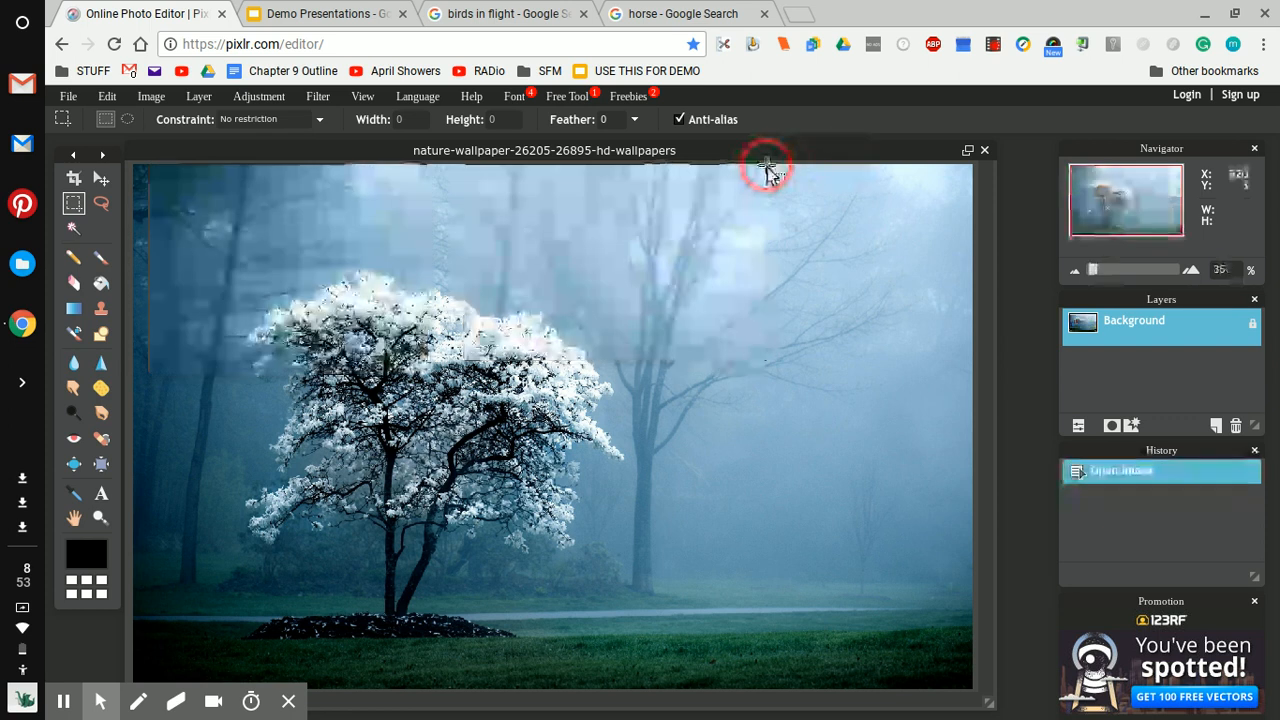
left_click(106, 97)
left_click(127, 214)
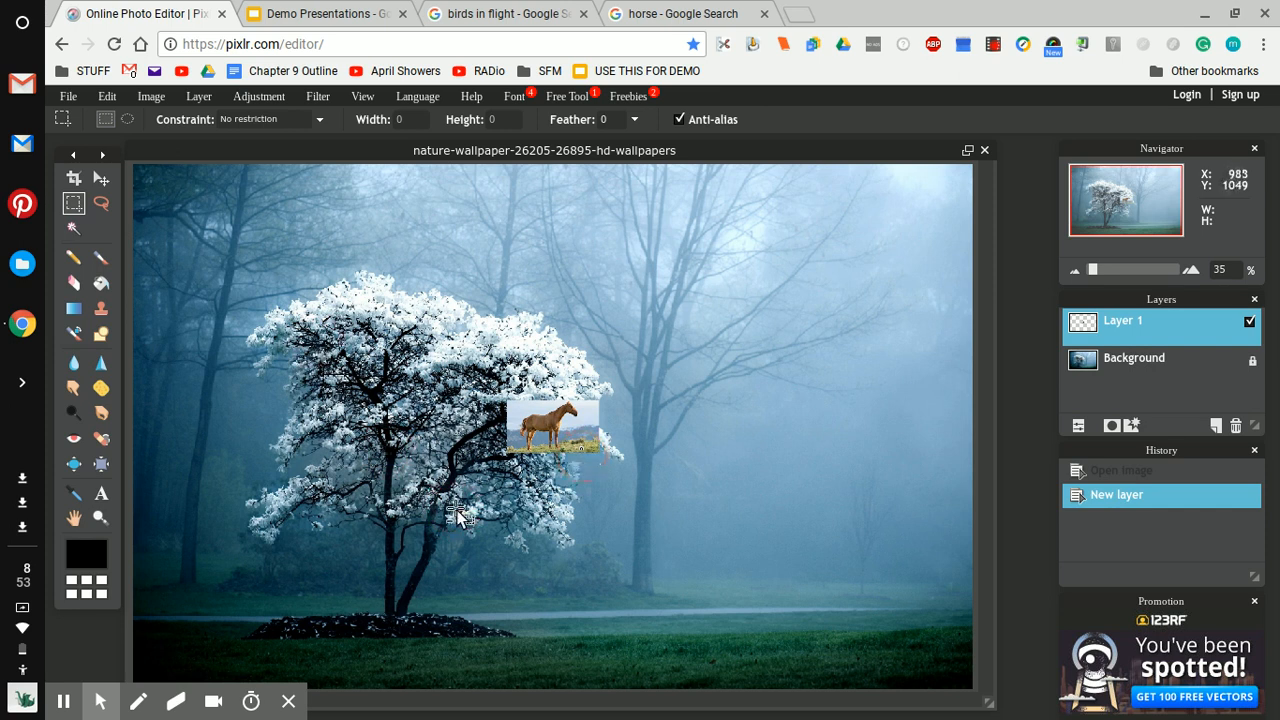
key("ctrl+z")
- Move the wallpaper window lower to uncover the animal images and clear the selection in the horse image
left_click(908, 168)
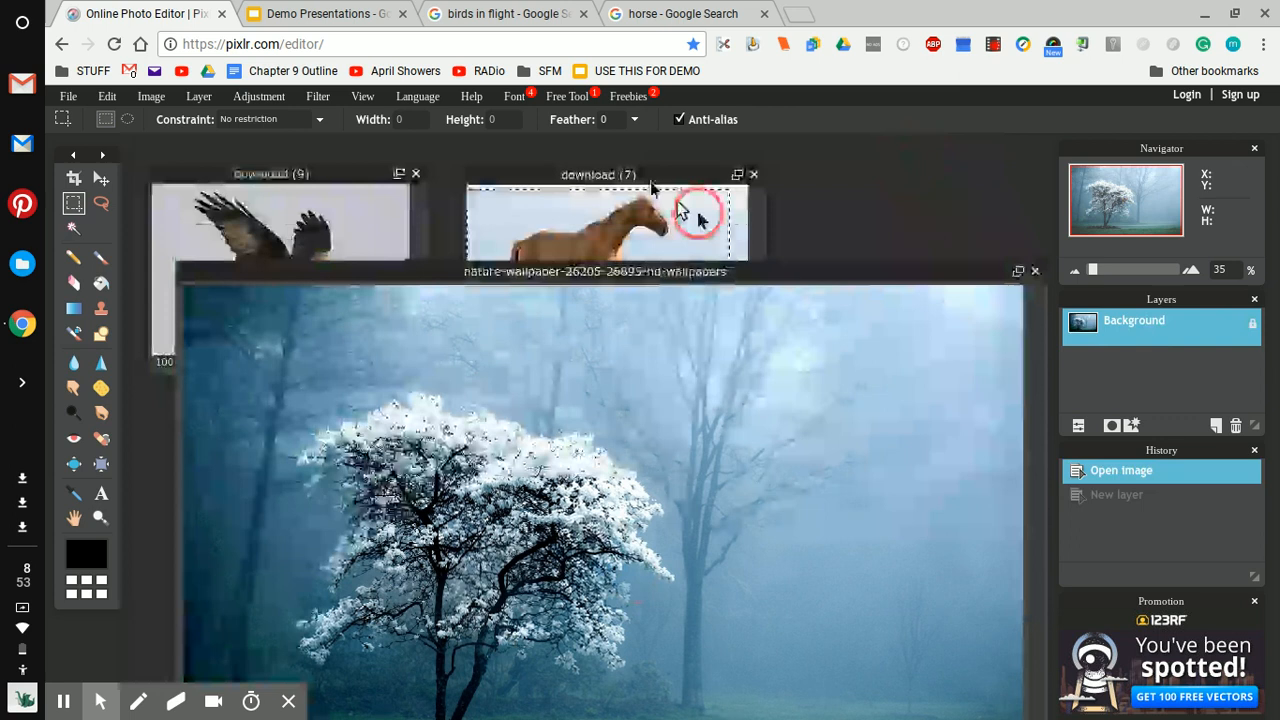
left_click(626, 172)
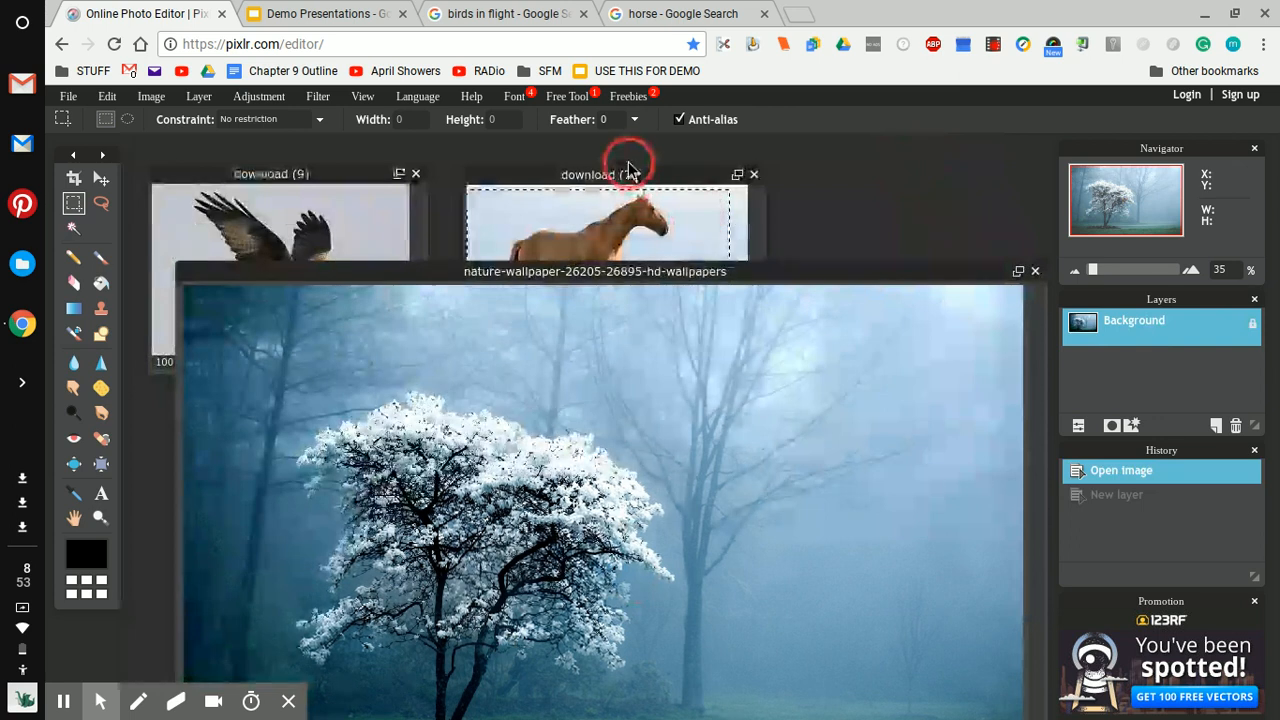
left_click(740, 230)
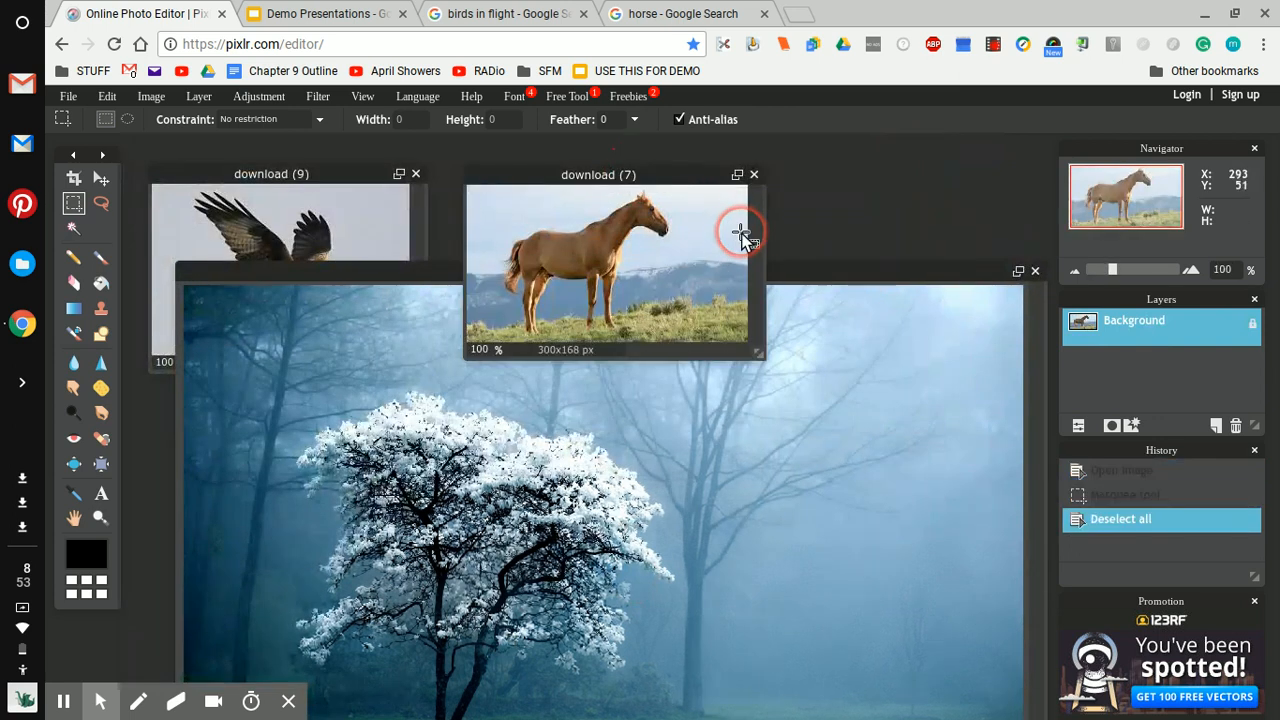
- Resize the horse image to 500 px wide with constrained proportions and enlarge its window to show the whole picture
left_click(150, 96)
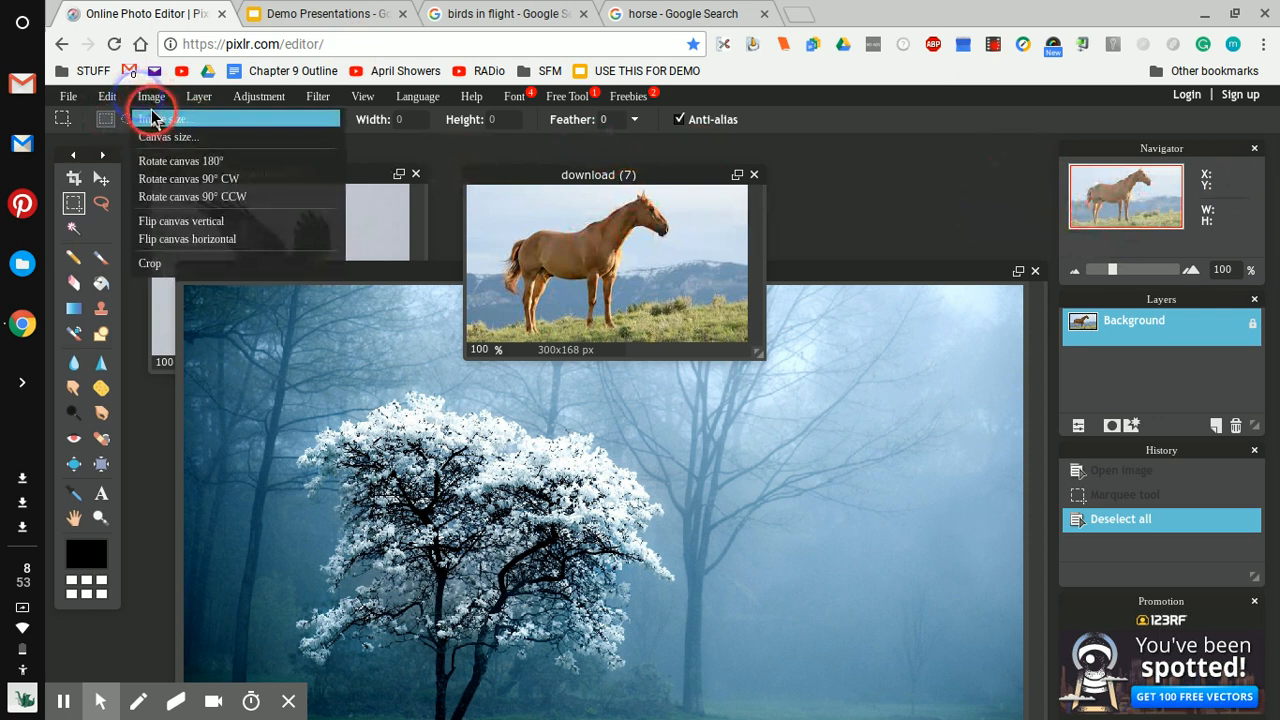
left_click(152, 120)
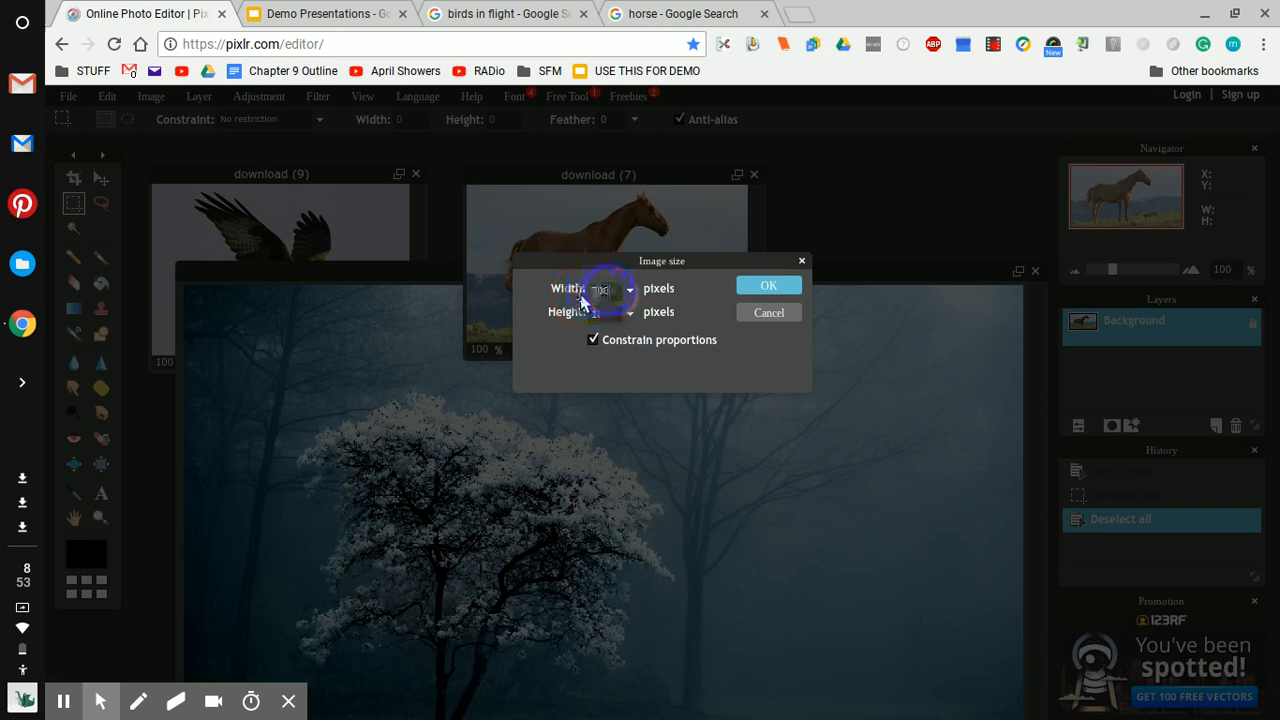
type("500")
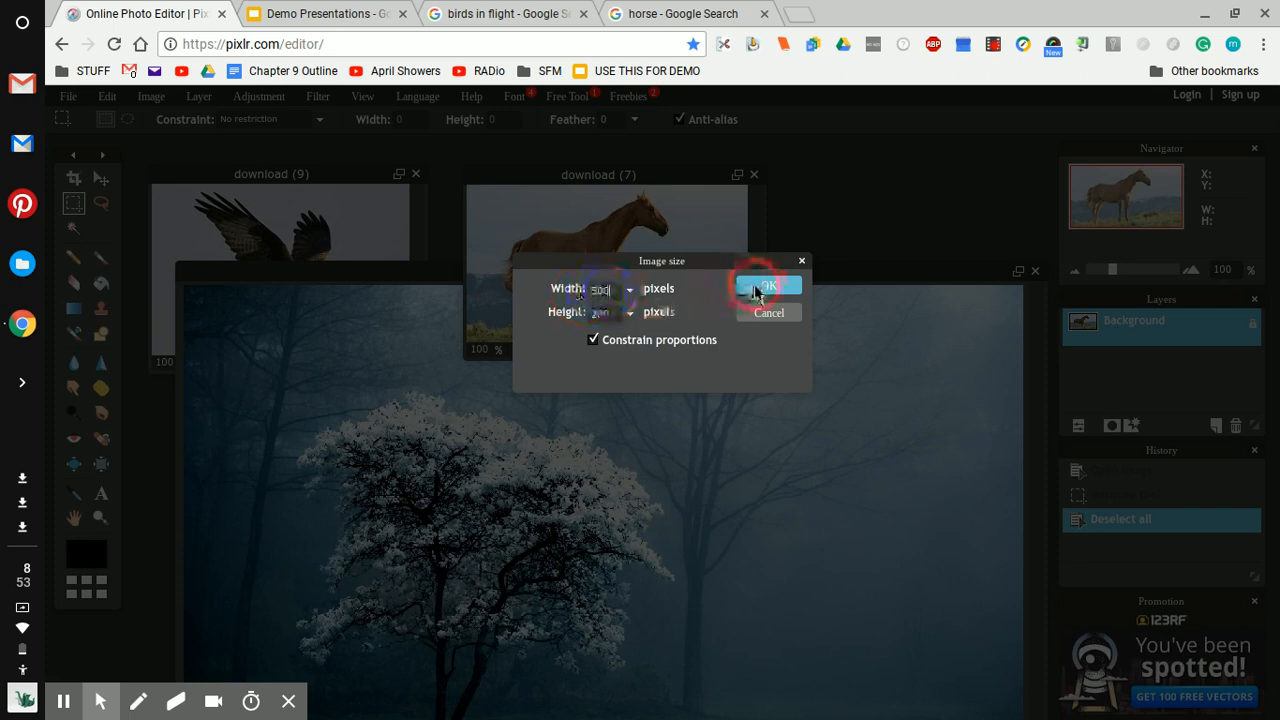
left_click(766, 287)
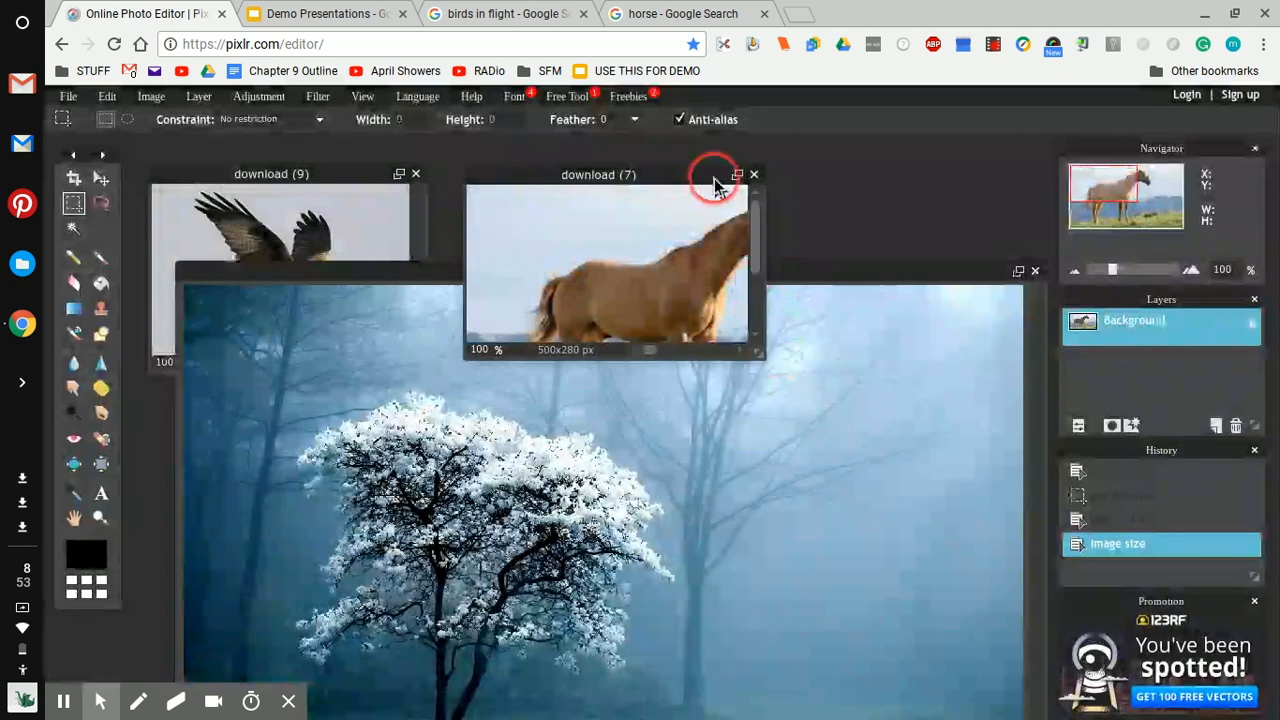
left_click_drag(762, 355, 951, 492)
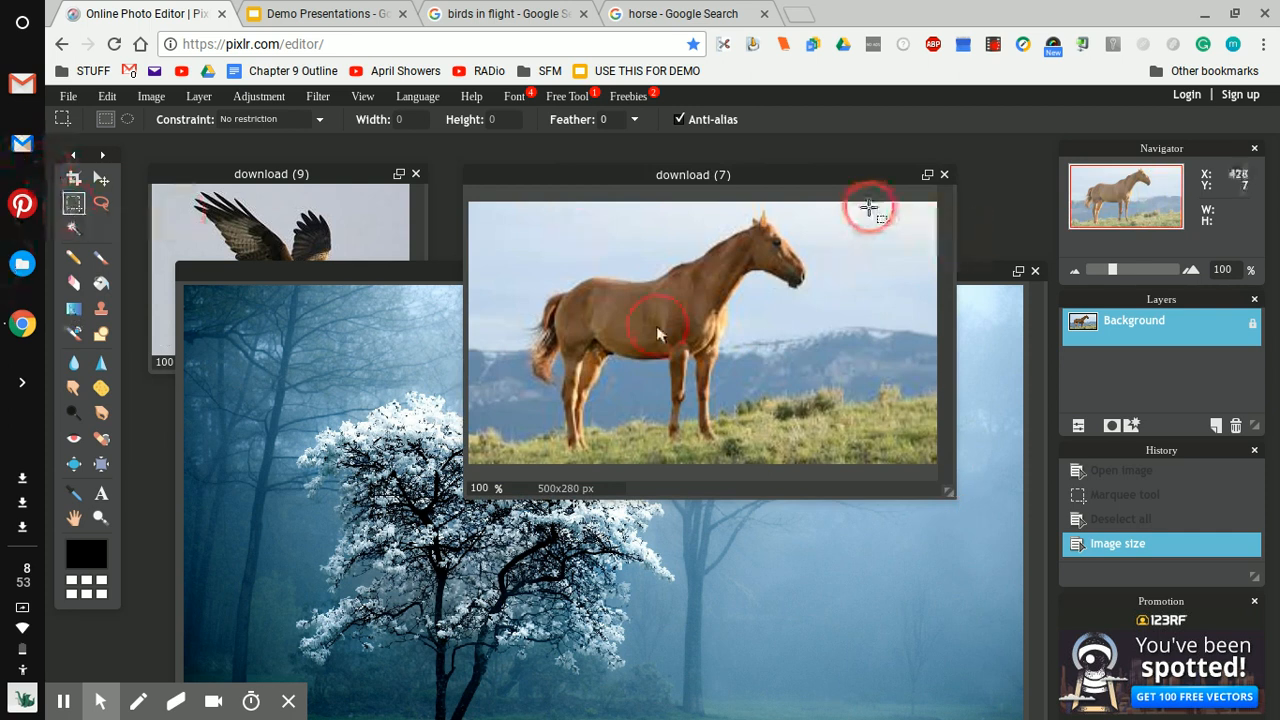
- Select the horse with a rectangular marquee of about 428 by 274 px and copy it
left_click_drag(869, 208, 419, 634)
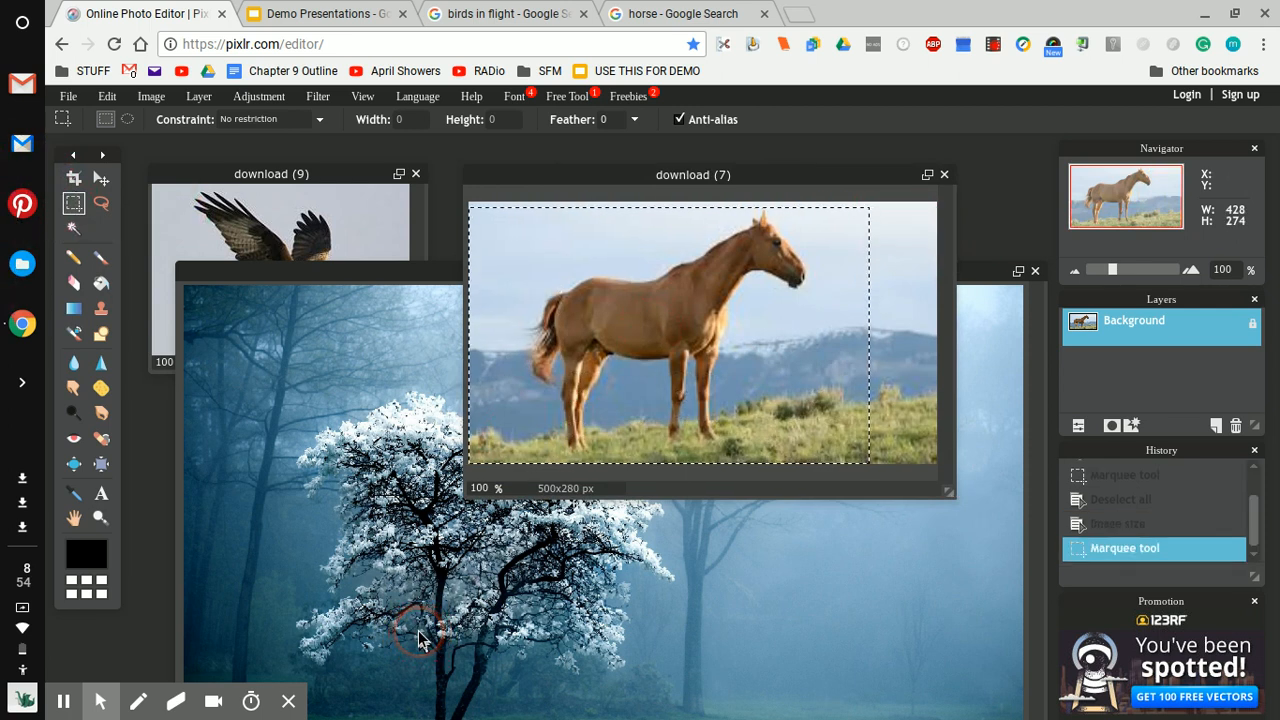
left_click(110, 98)
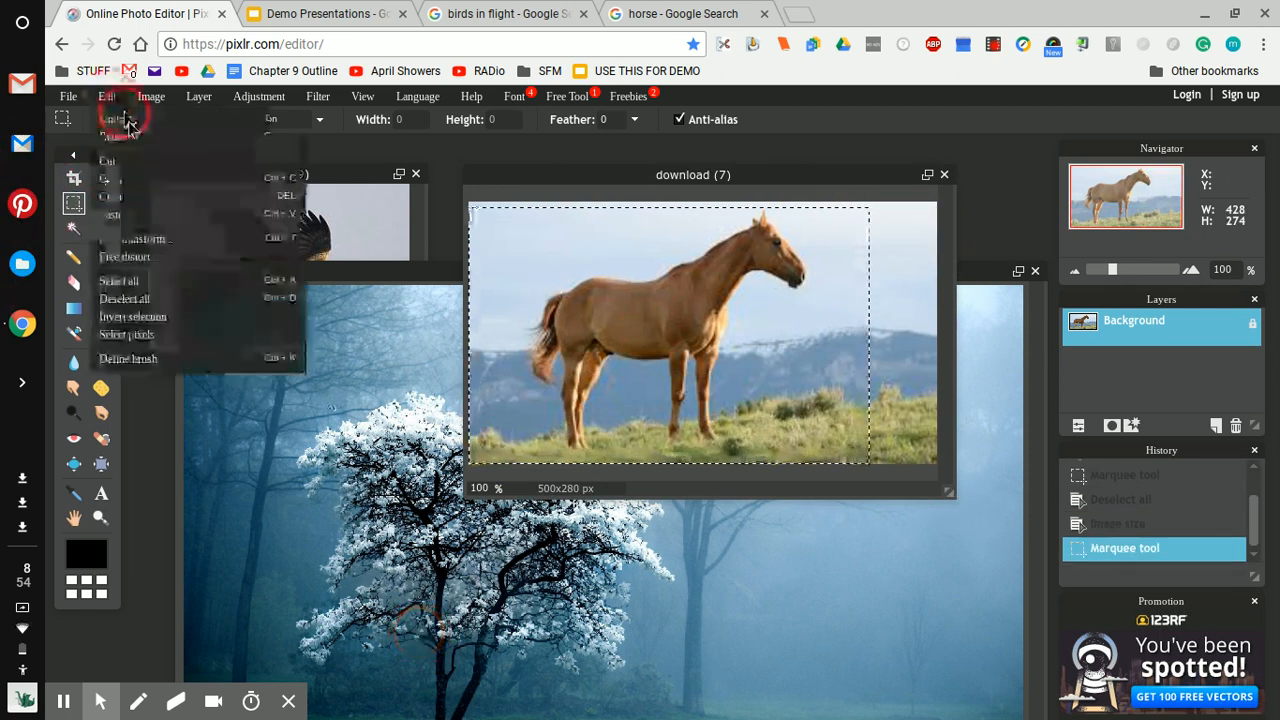
left_click(157, 187)
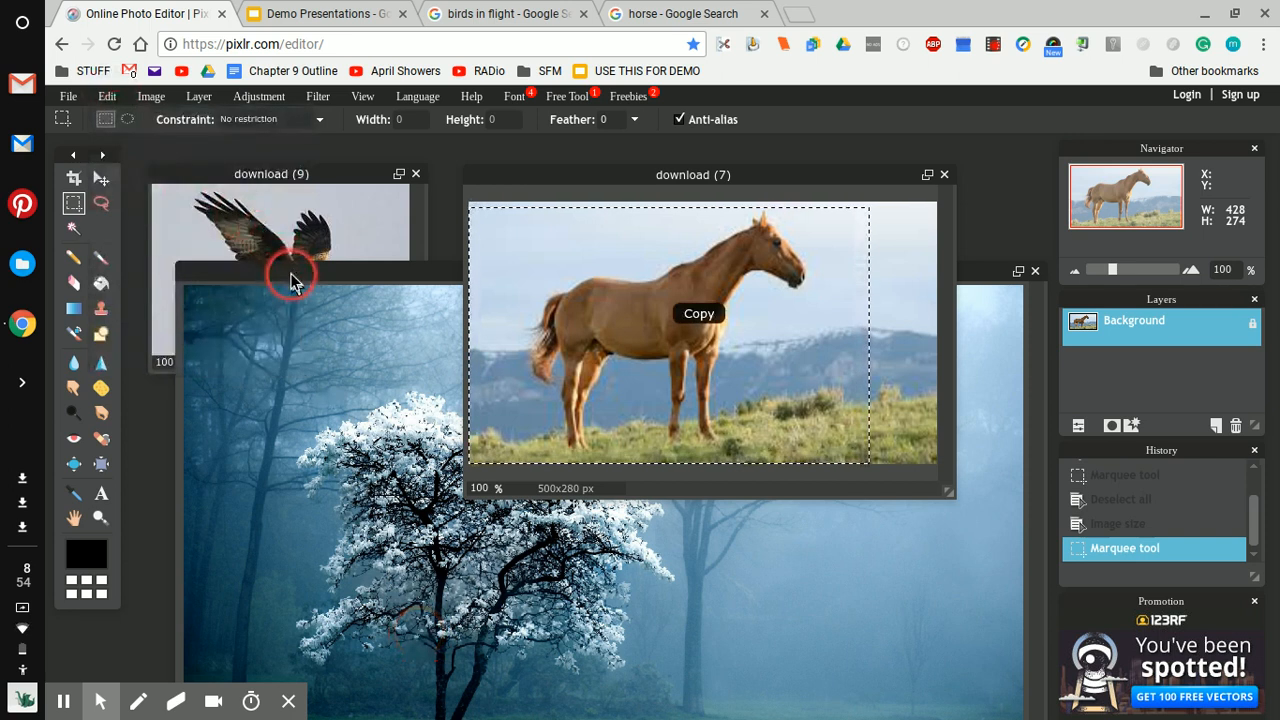
- Bring the tree wallpaper to the front and paste the copied horse into it as a new layer
left_click_drag(292, 280, 257, 184)
left_click(107, 96)
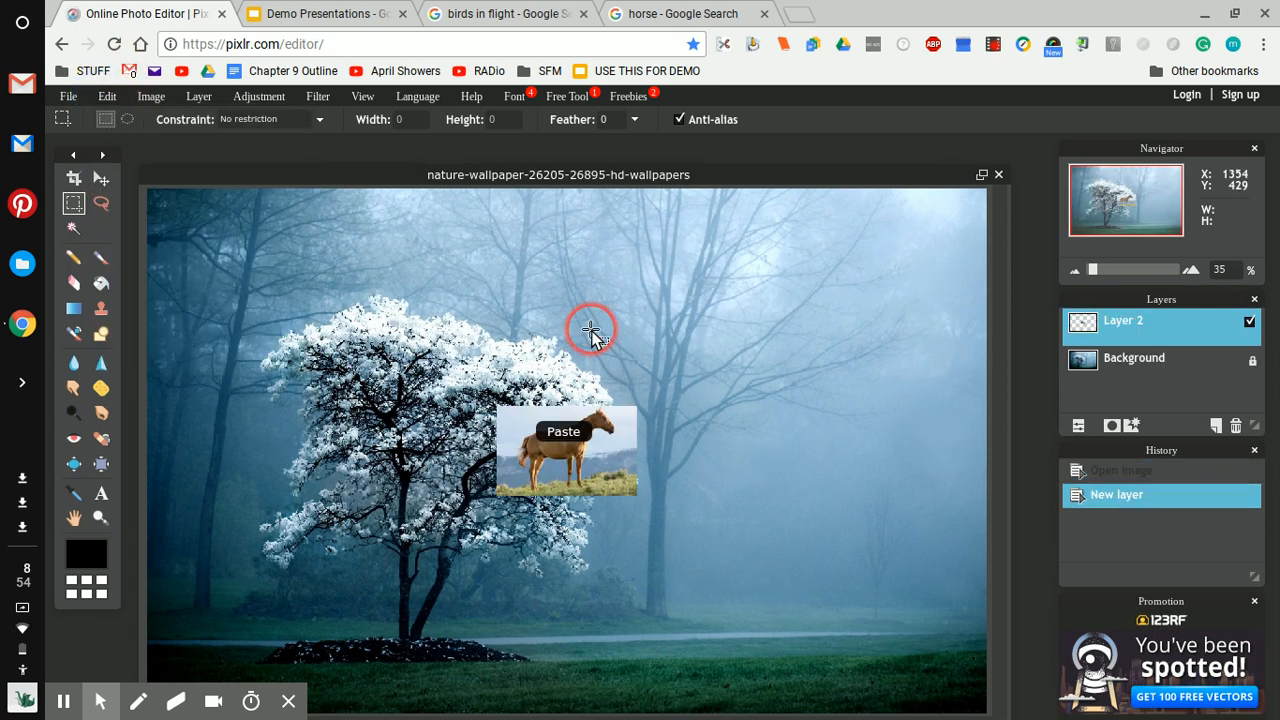
left_click_drag(593, 174, 590, 141)
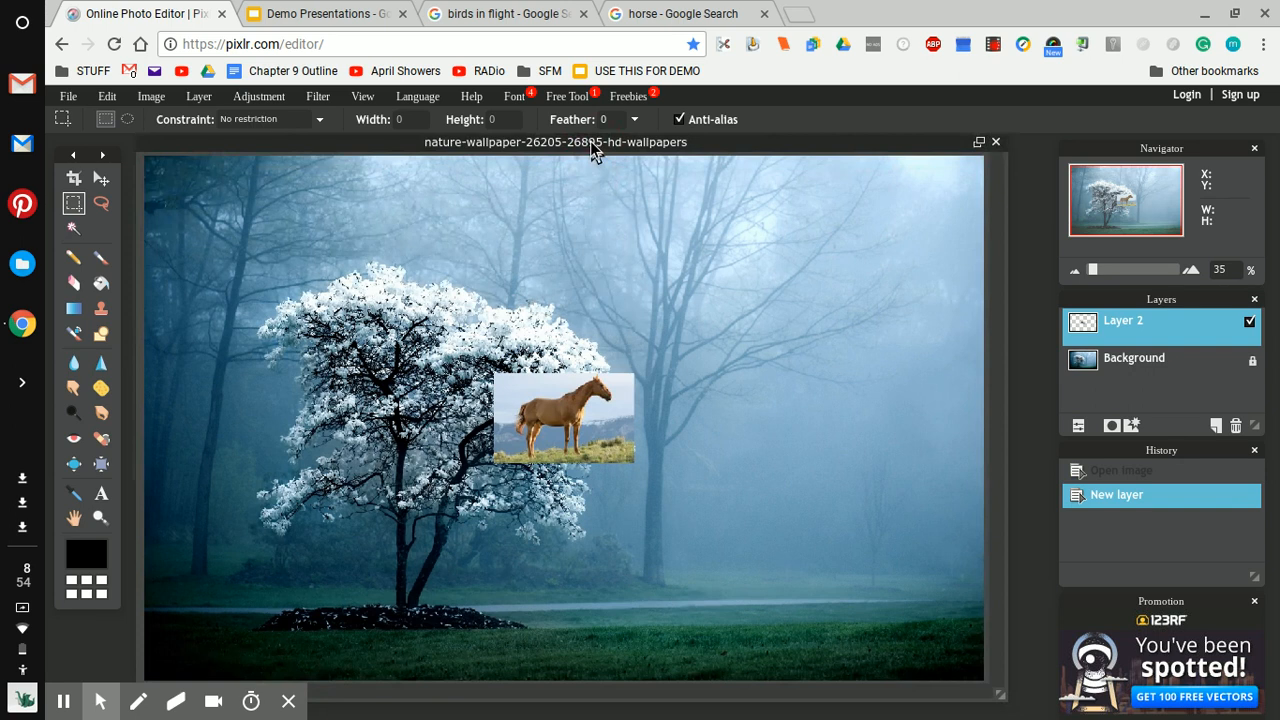
- Uncover the bird image, select the bird with a rectangular marquee of about 218 by 167 px, and copy it
left_click_drag(590, 141, 639, 312)
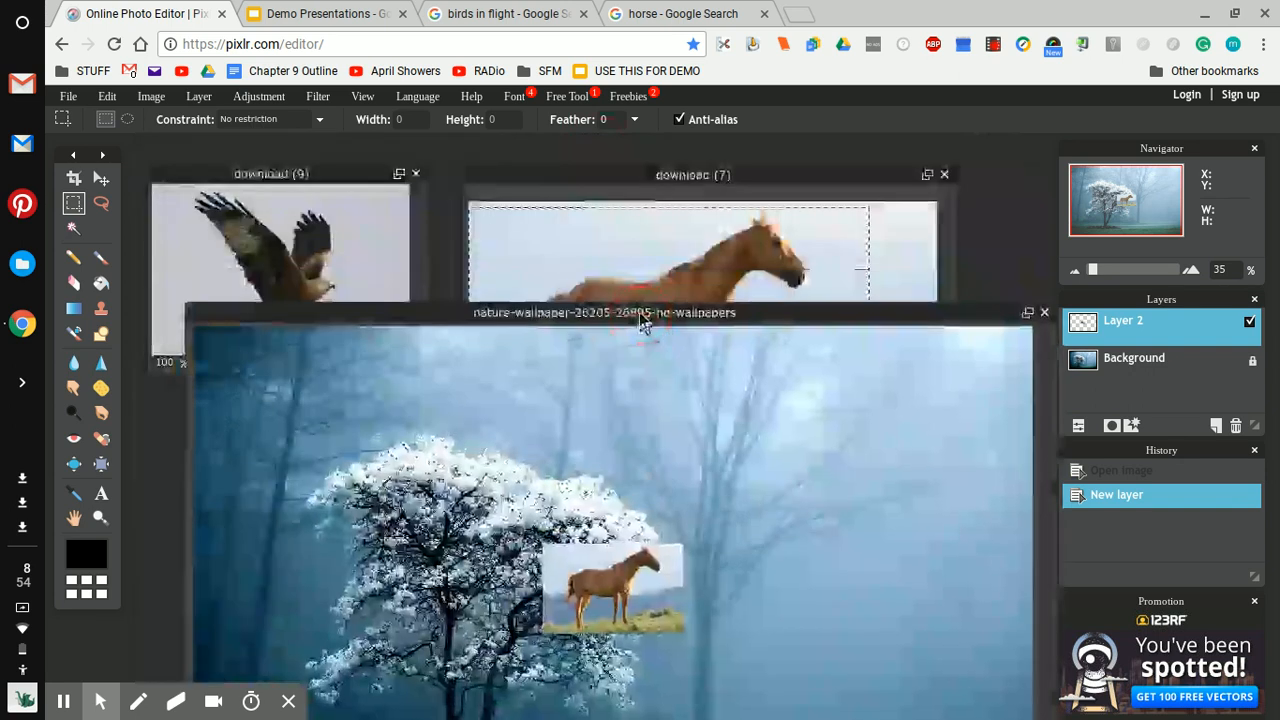
left_click(334, 172)
left_click_drag(330, 172, 562, 159)
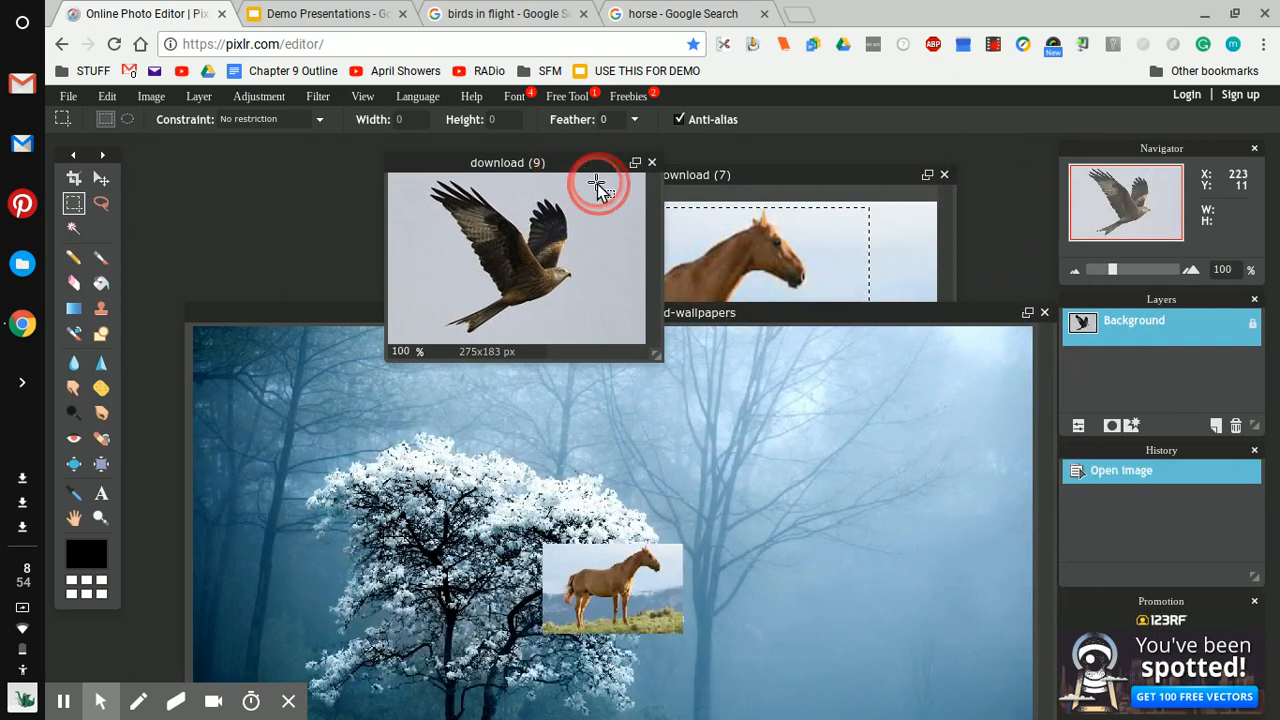
left_click_drag(597, 184, 392, 338)
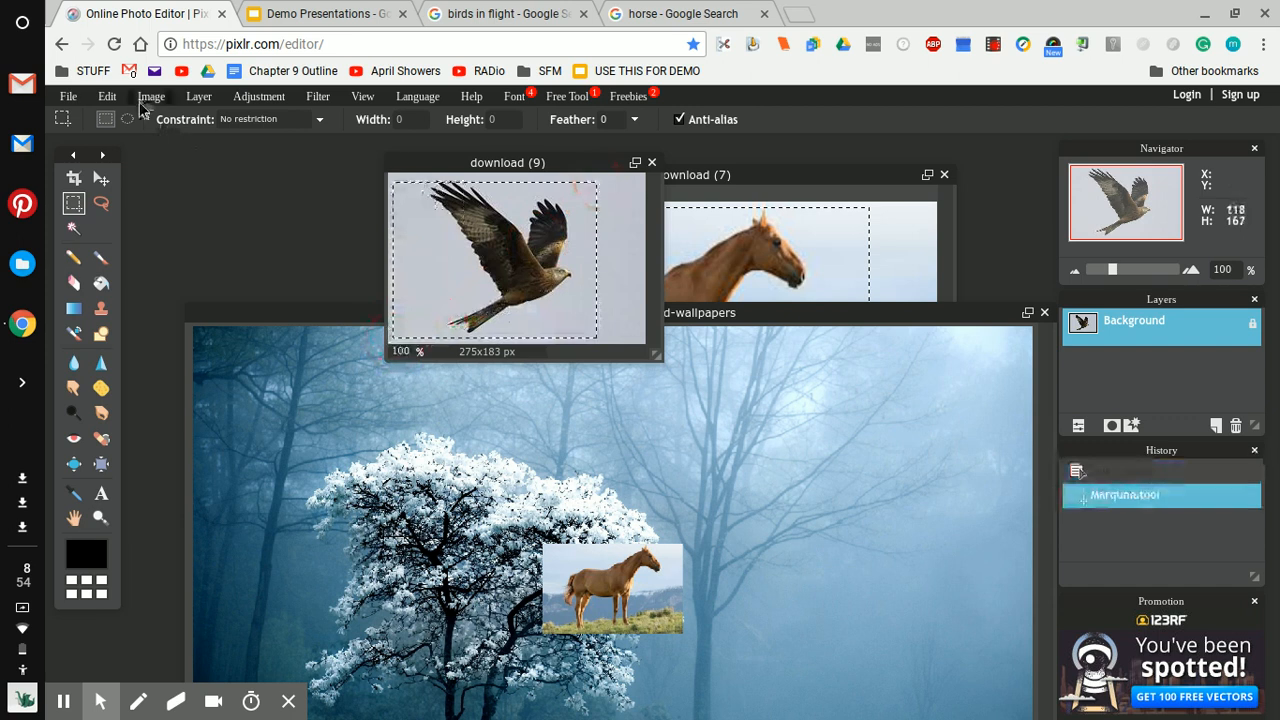
left_click(104, 96)
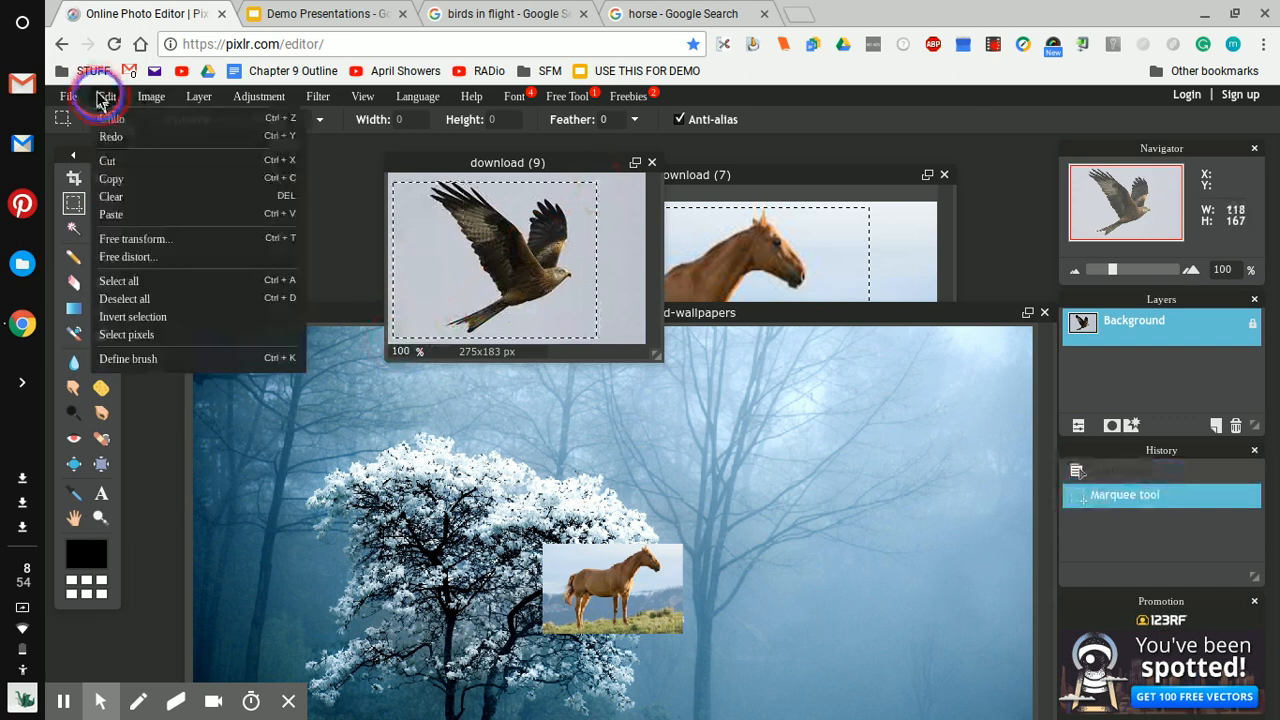
left_click(136, 180)
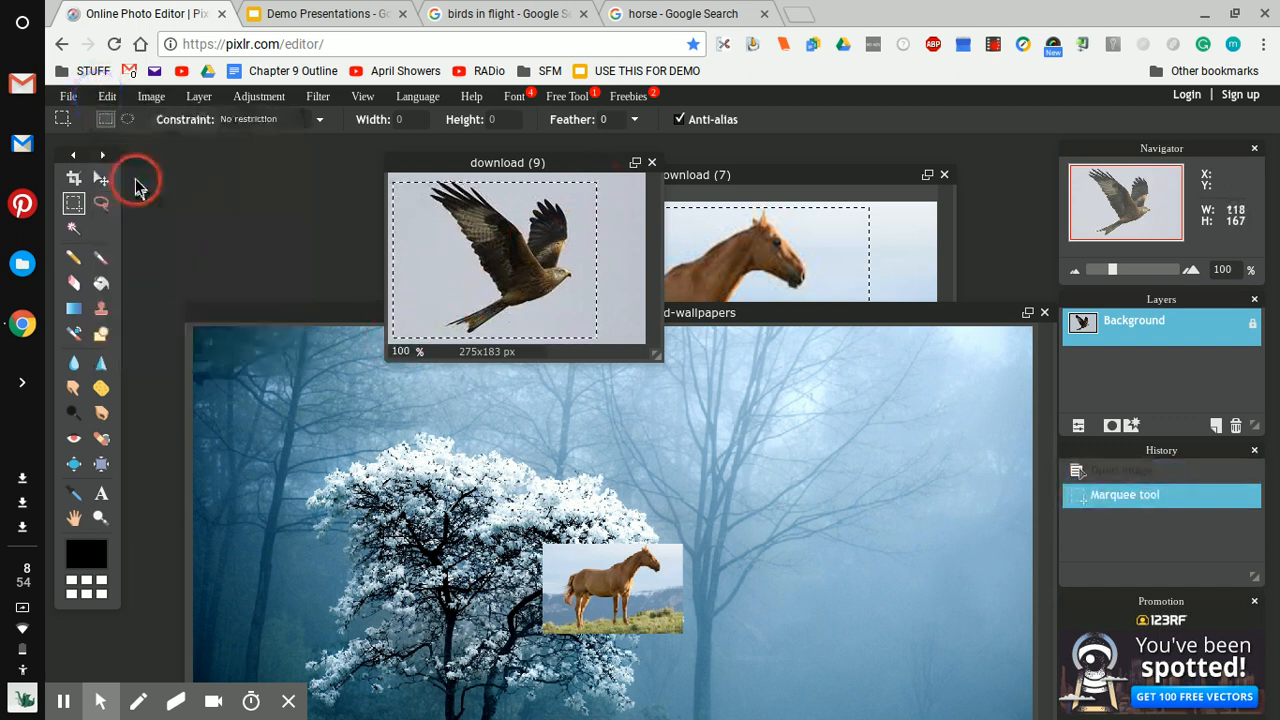
- Try pasting the copied bird into the tree wallpaper as a new layer, and undo the paste
left_click(299, 317)
key("ctrl+v")
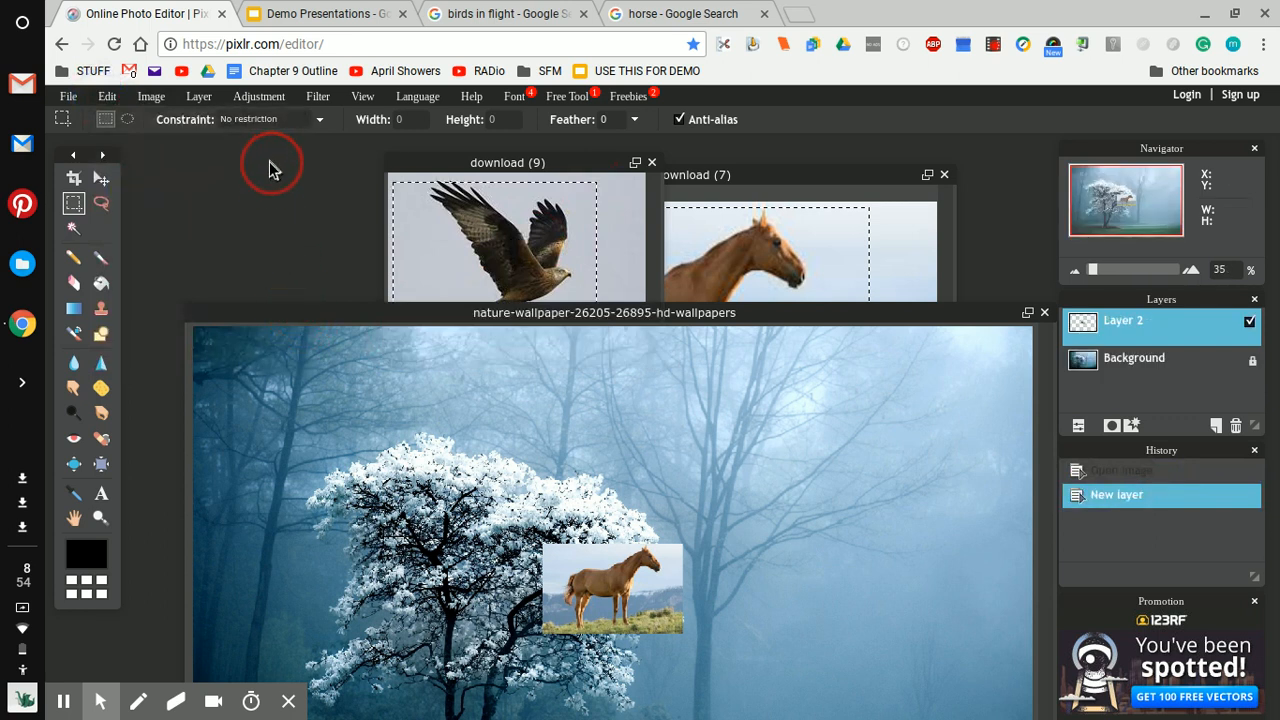
left_click_drag(486, 314, 443, 166)
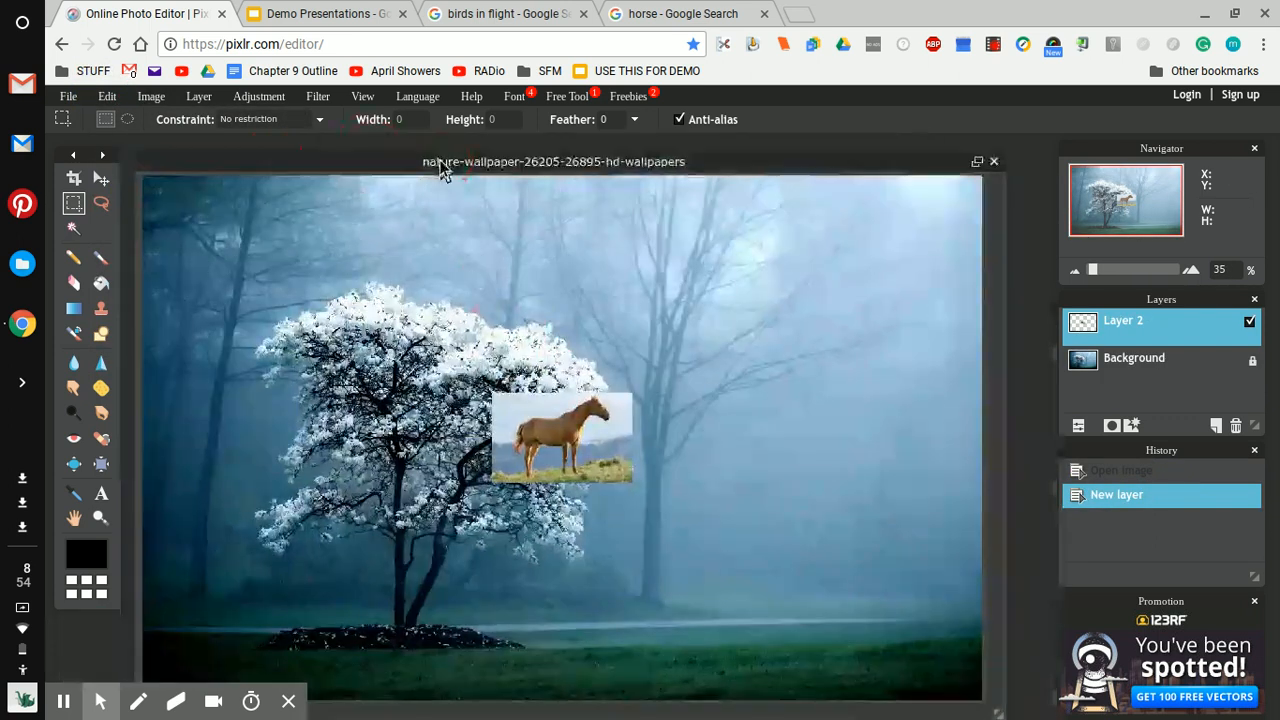
left_click(108, 96)
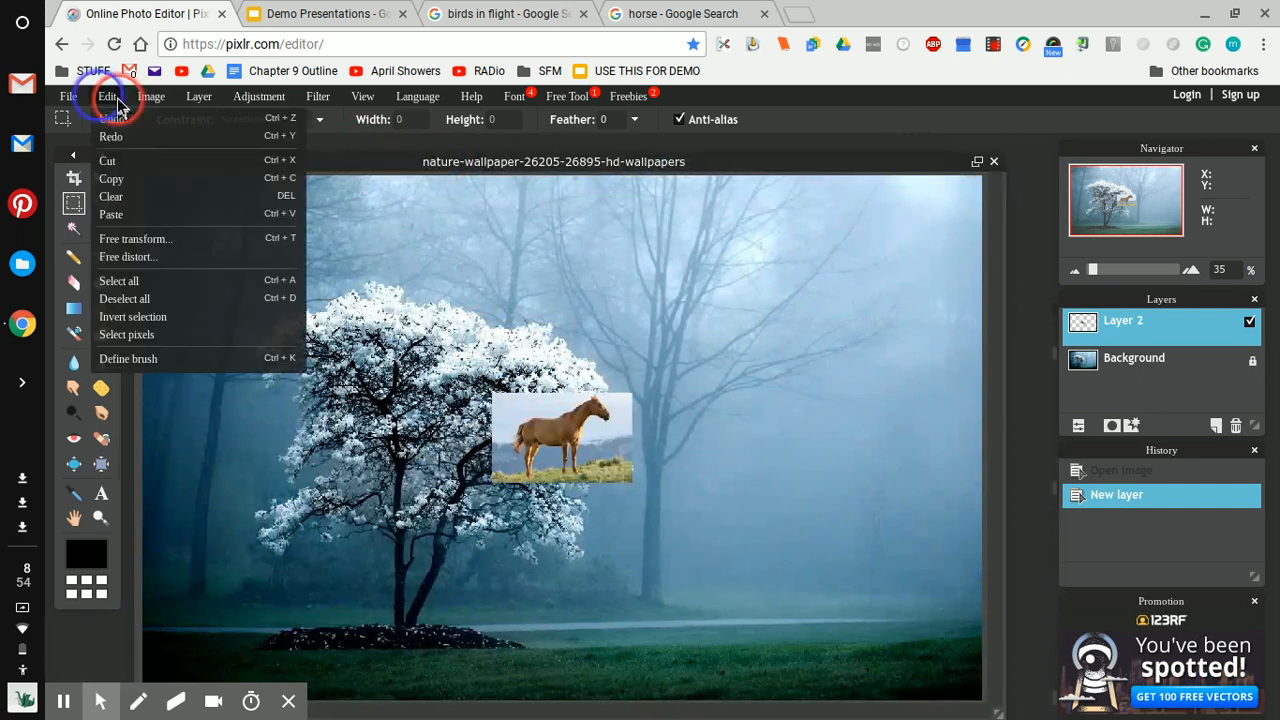
left_click(162, 216)
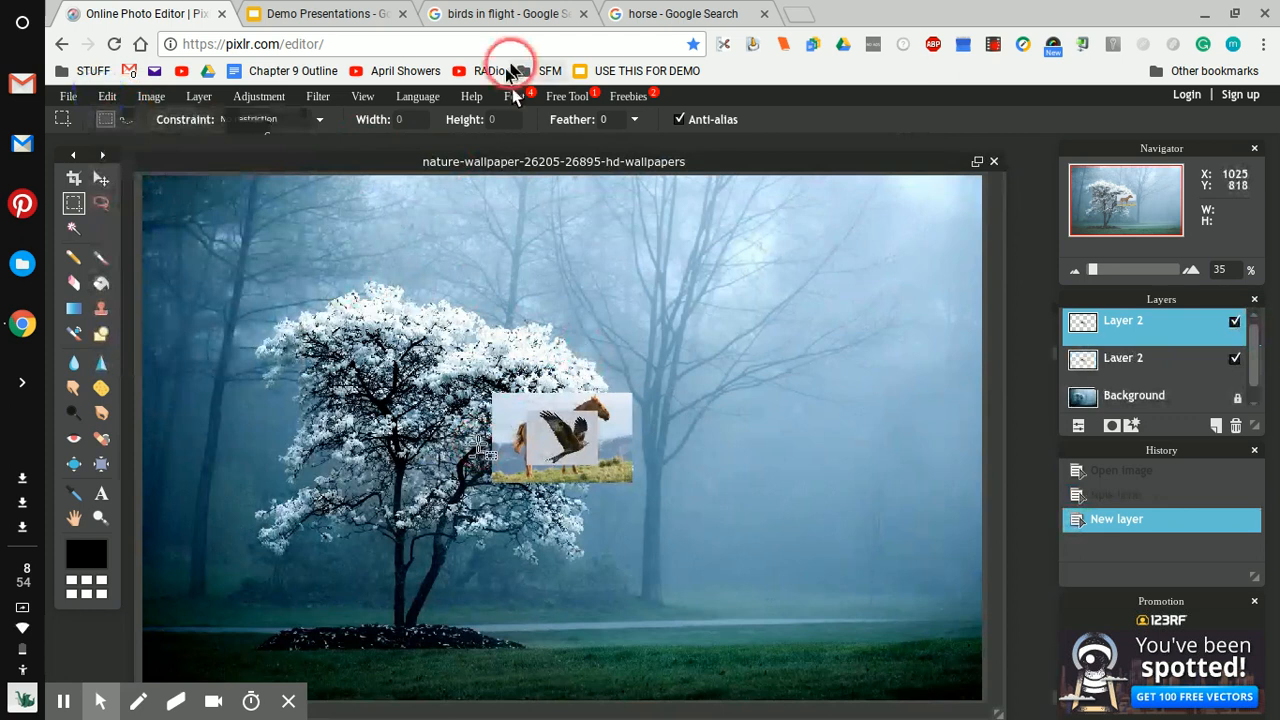
left_click(500, 160)
key("ctrl+z")
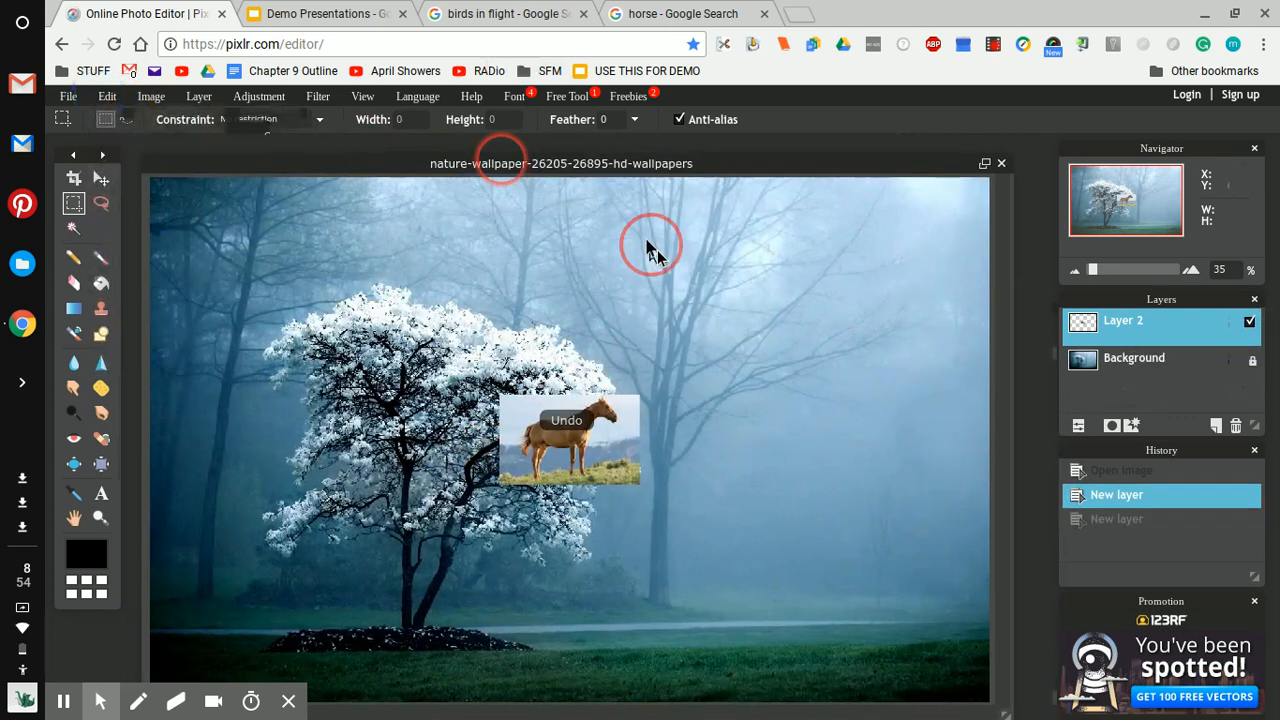
- Move the wallpaper window away from the bird image and clear the selection around the bird
left_click_drag(648, 245, 671, 314)
left_click(543, 166)
left_click(621, 231)
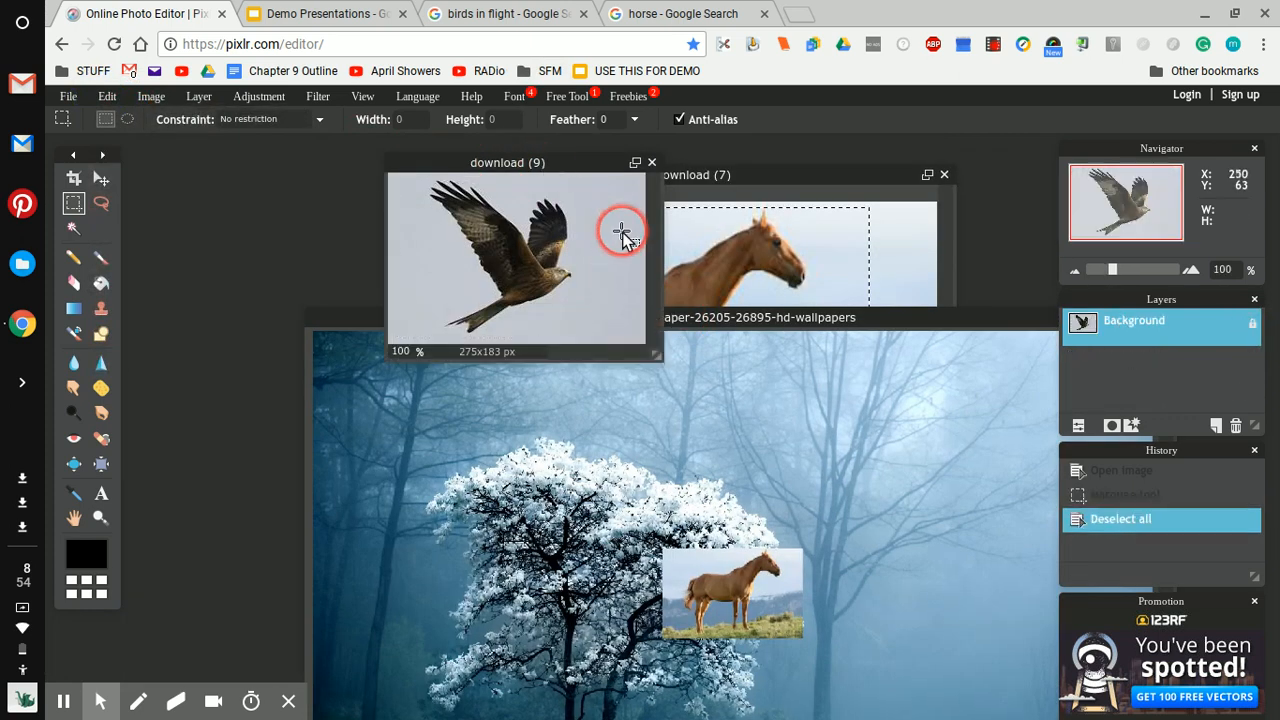
- Resize the bird image to 600 px wide with constrained proportions and enlarge its window to show the whole bird
left_click(151, 97)
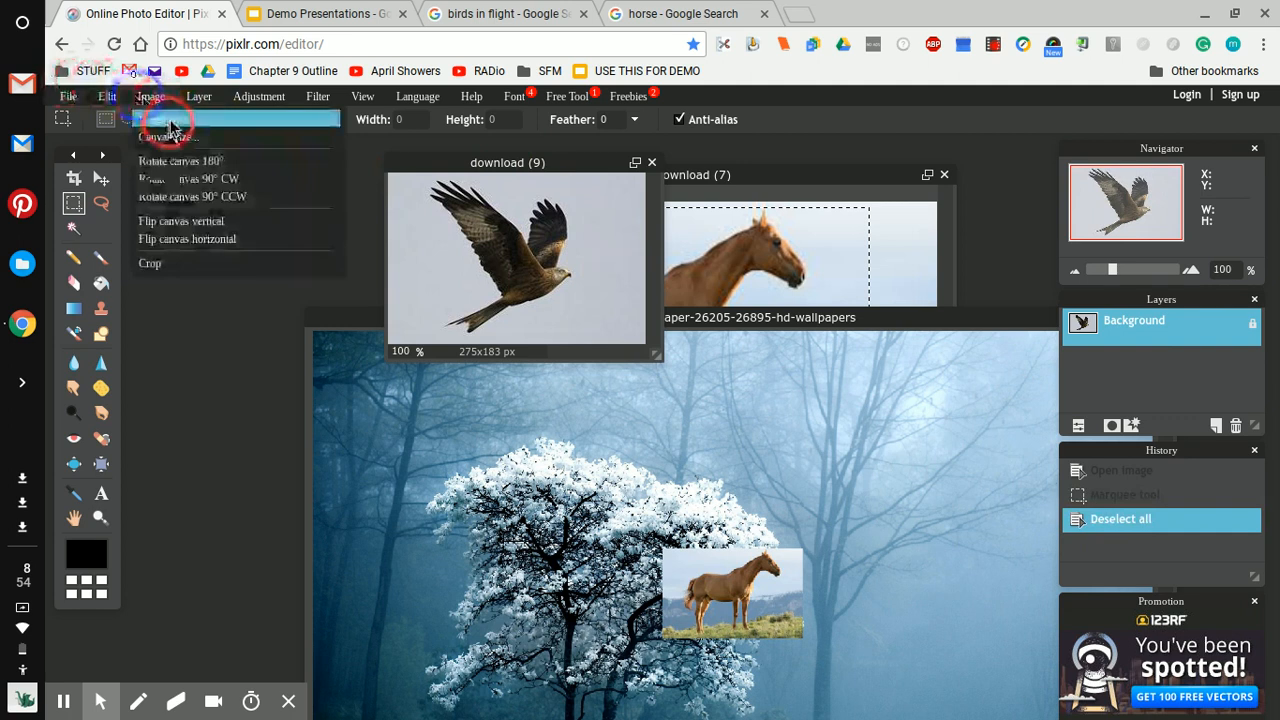
left_click(168, 120)
left_click(600, 289)
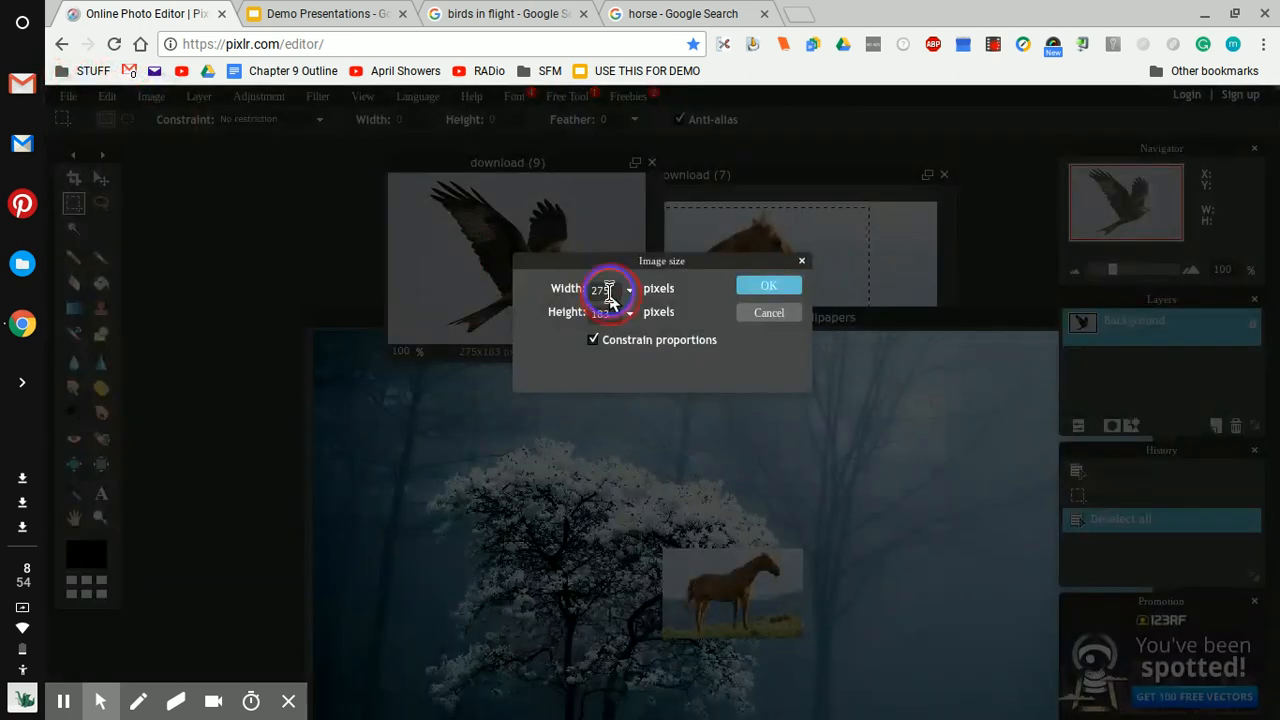
left_click_drag(609, 289, 585, 290)
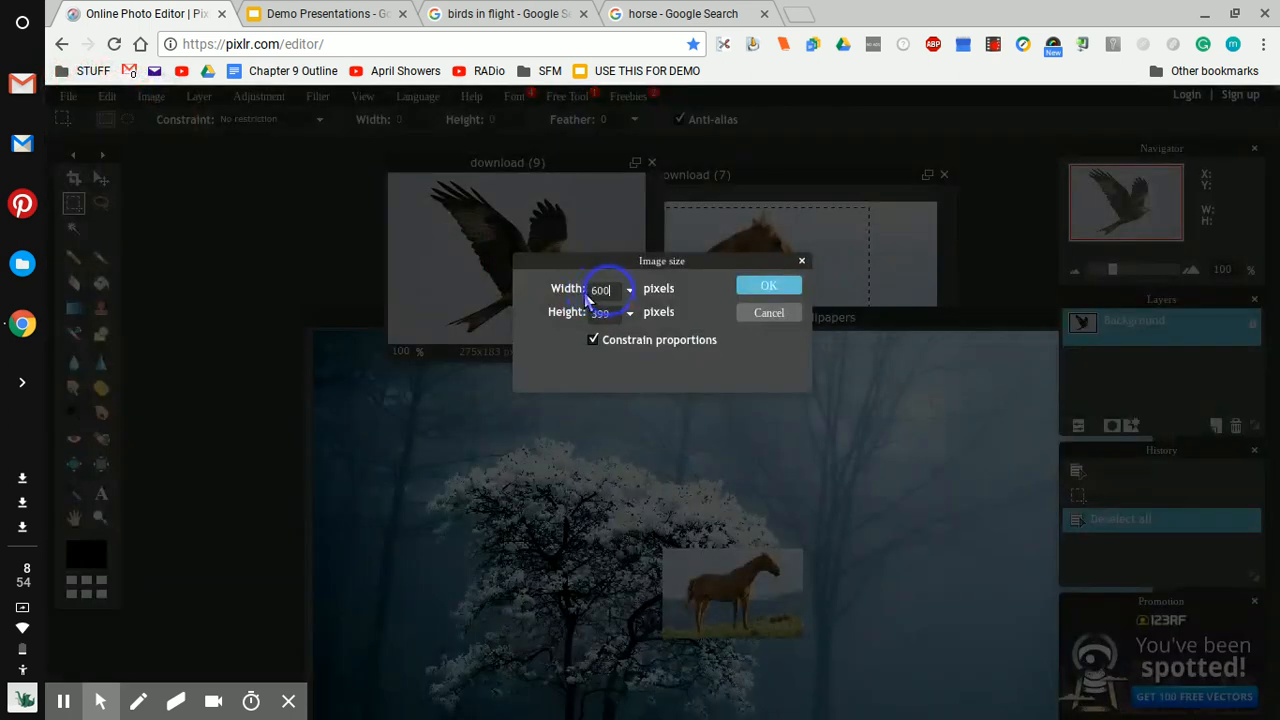
left_click(752, 287)
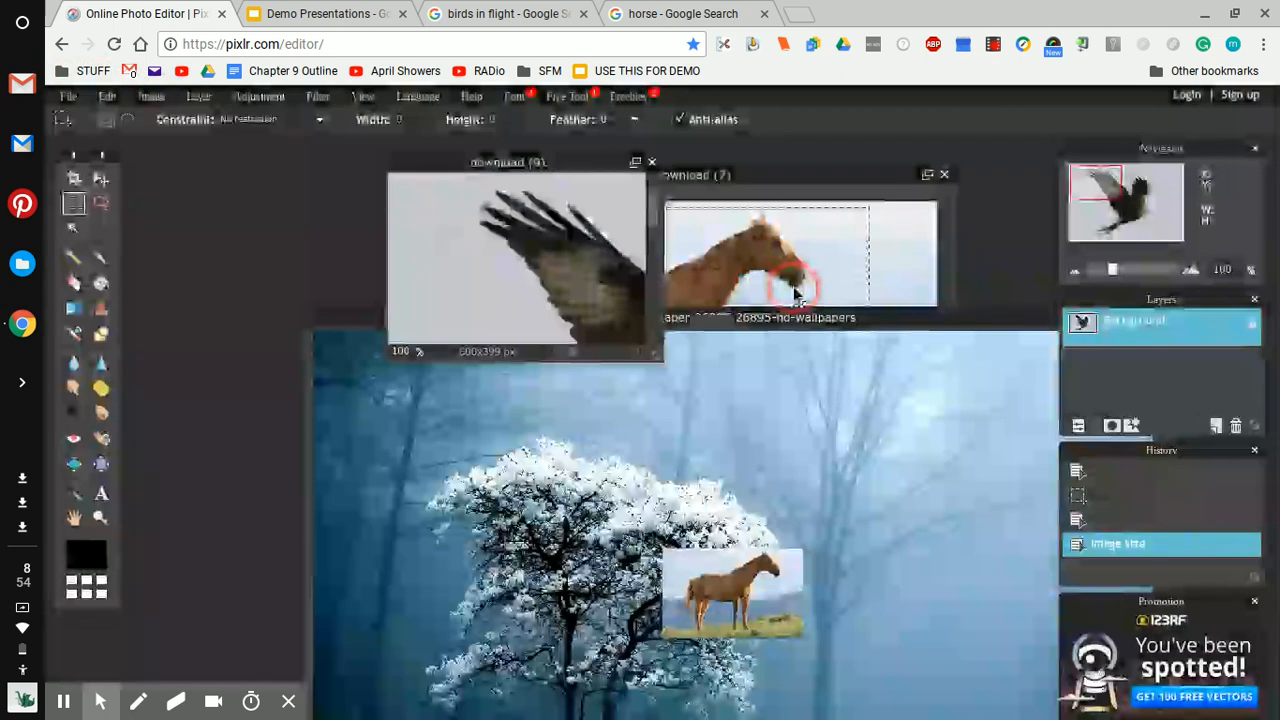
left_click_drag(658, 366, 845, 562)
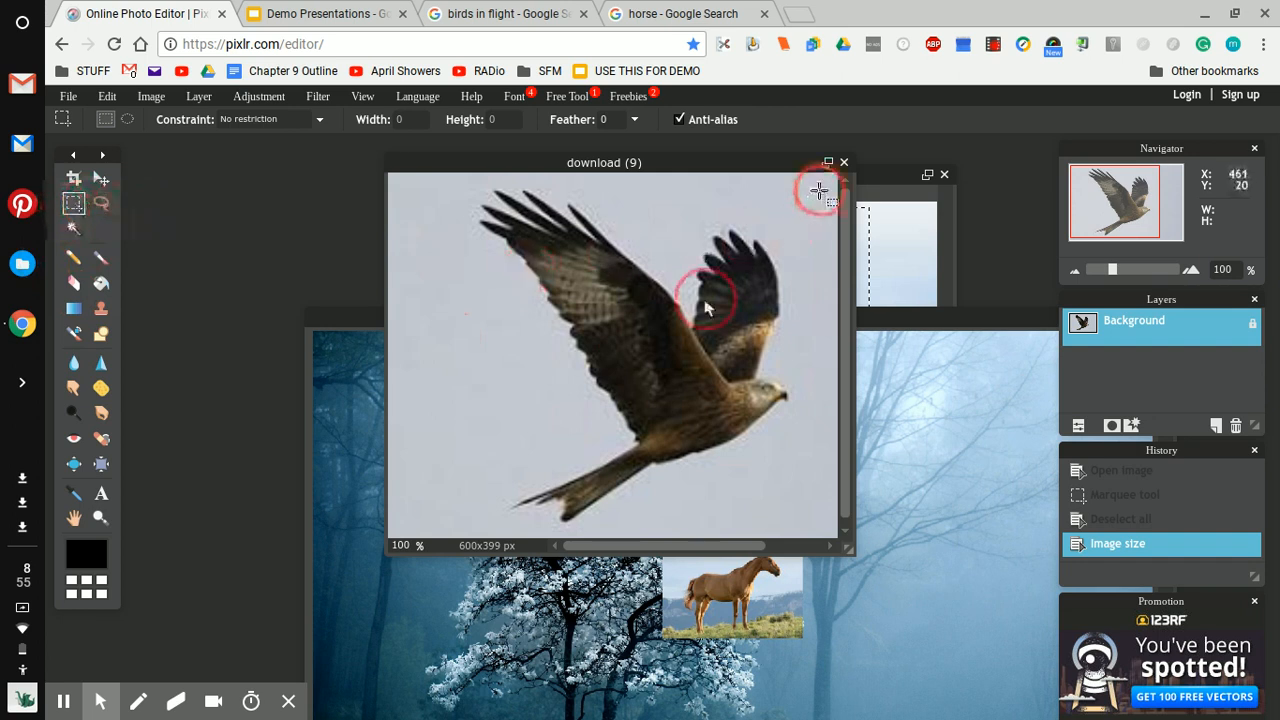
- Select the enlarged bird with a rectangular marquee of about 417 by 359 px and copy it
left_click_drag(818, 190, 429, 526)
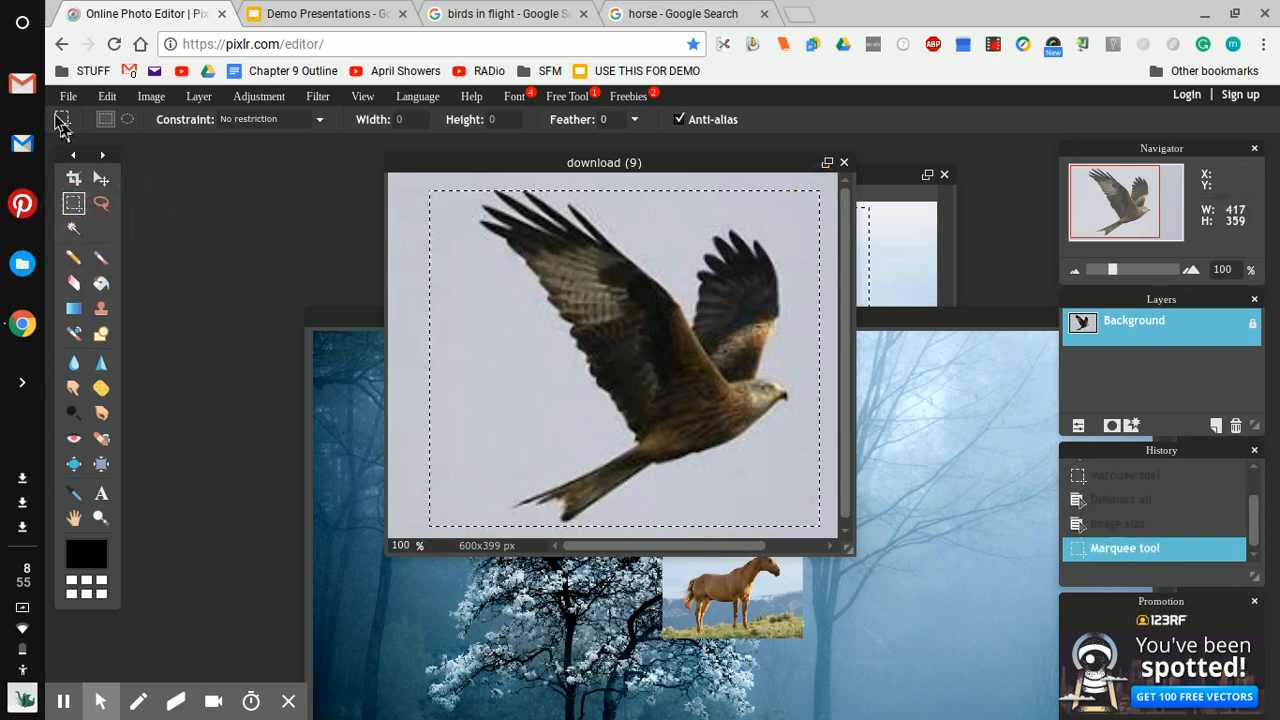
left_click(108, 96)
left_click(183, 180)
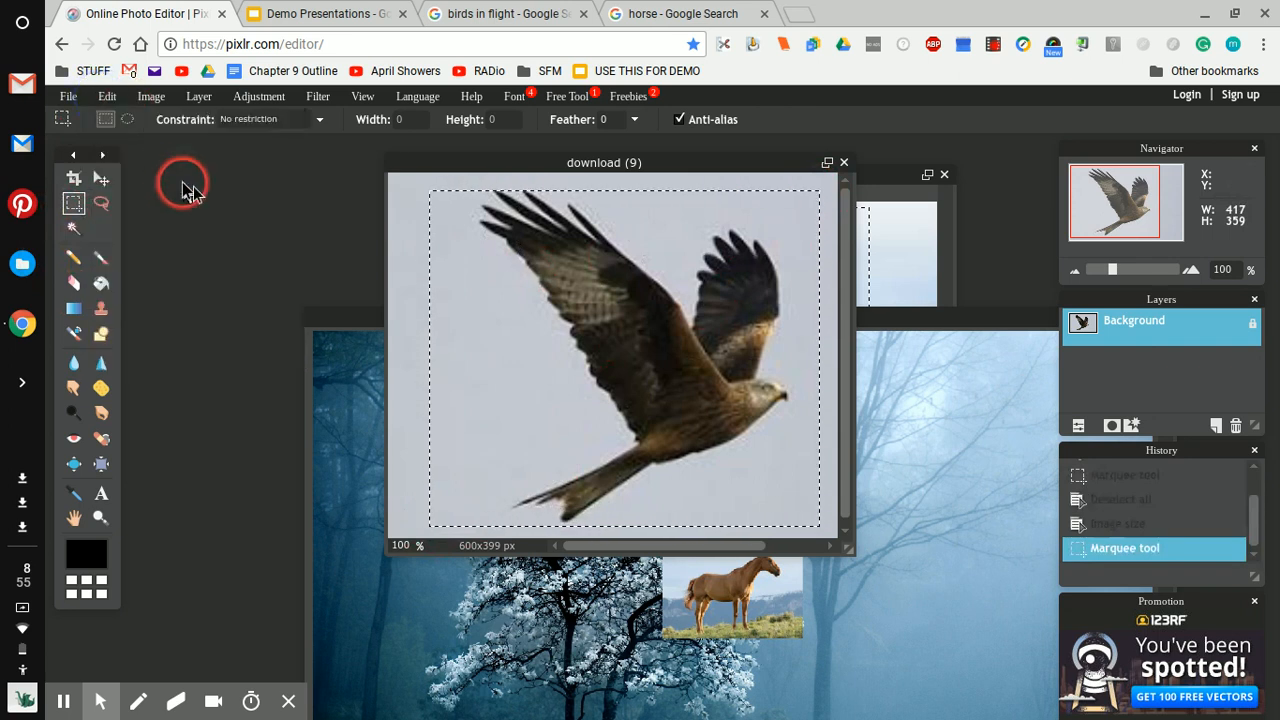
- Paste the copied bird into the tree wallpaper as a new layer and move it to the right of the horse
left_click_drag(360, 320, 198, 144)
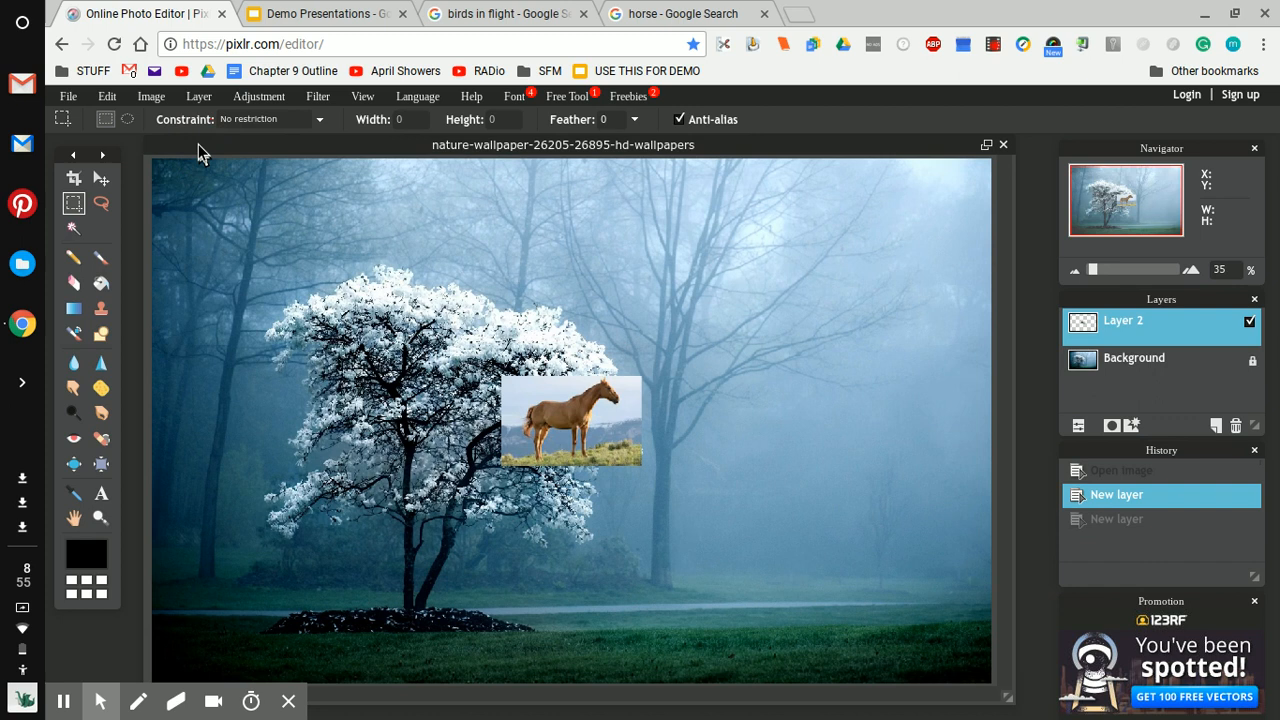
left_click(108, 94)
left_click(106, 96)
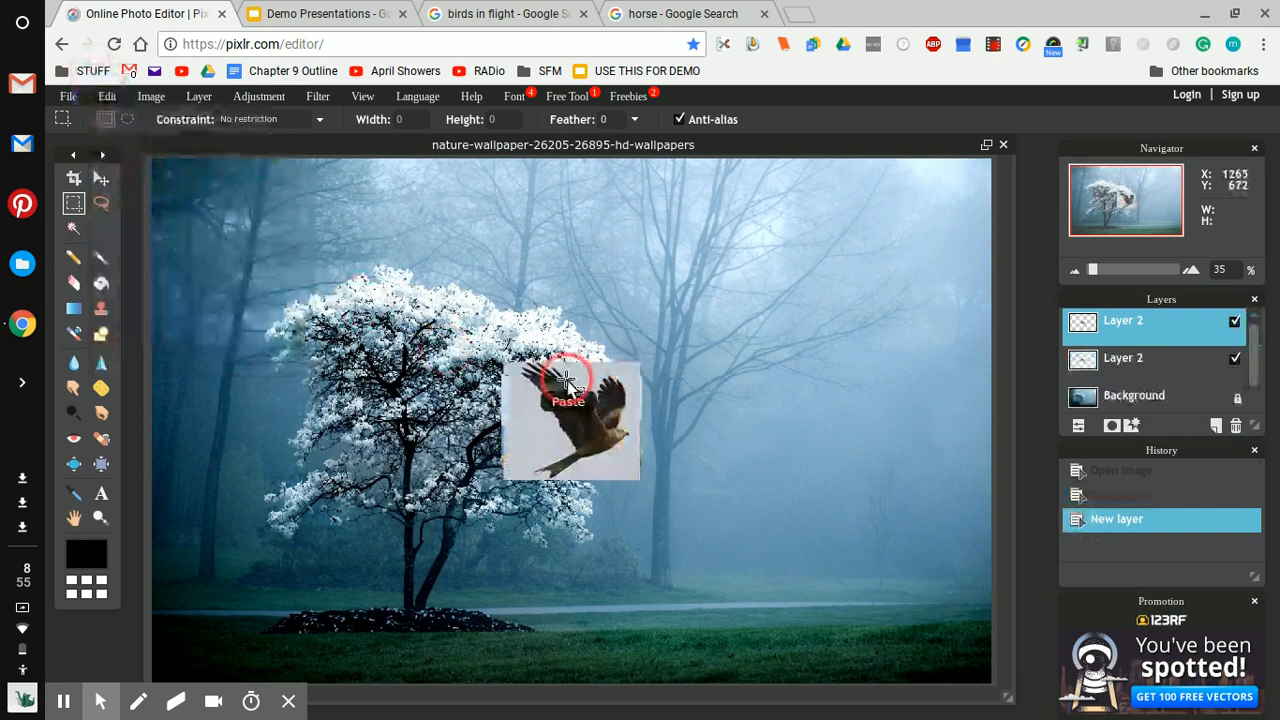
key("v")
mouse_move(560, 382)
left_mouse_down()
mouse_move(451, 357)
mouse_move(505, 370)
mouse_move(510, 352)
mouse_move(474, 328)
mouse_move(697, 302)
mouse_move(766, 309)
mouse_move(737, 350)
mouse_move(752, 372)
left_mouse_up()
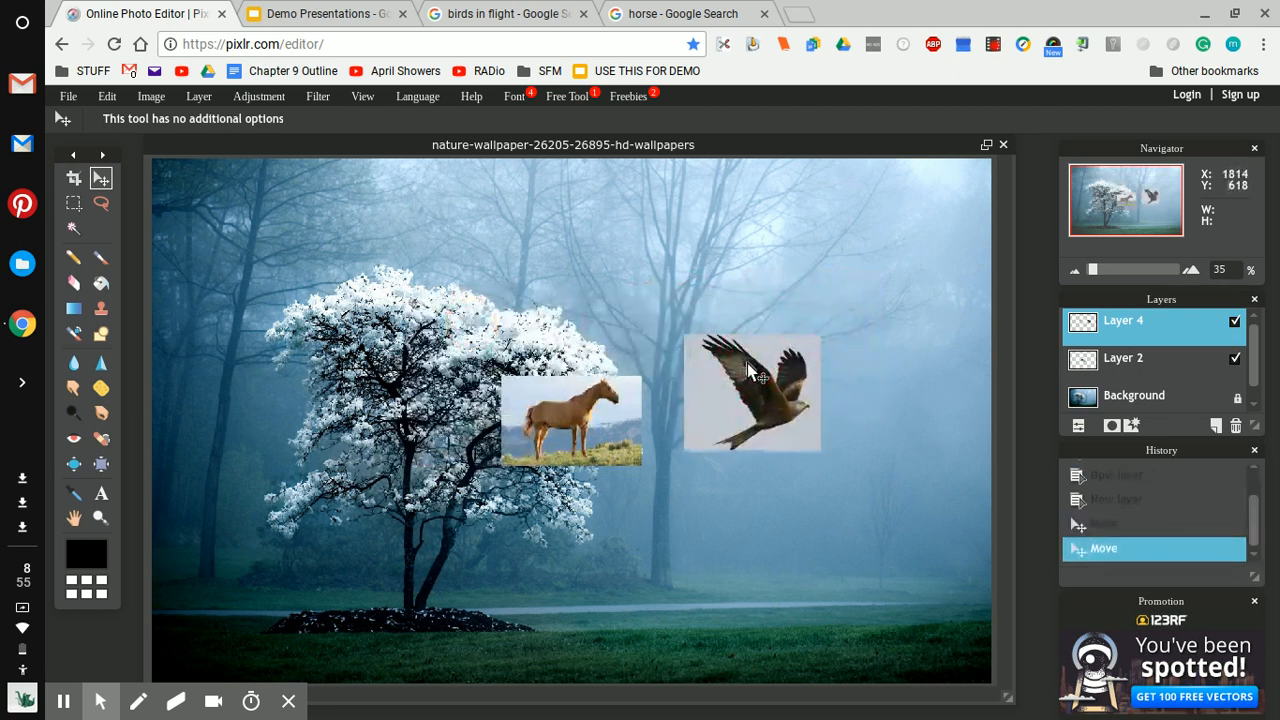
- Erase a strip of grey background along the left edge of the bird layer with a size 50 eraser, and zoom in to 140%
left_click(1119, 290)
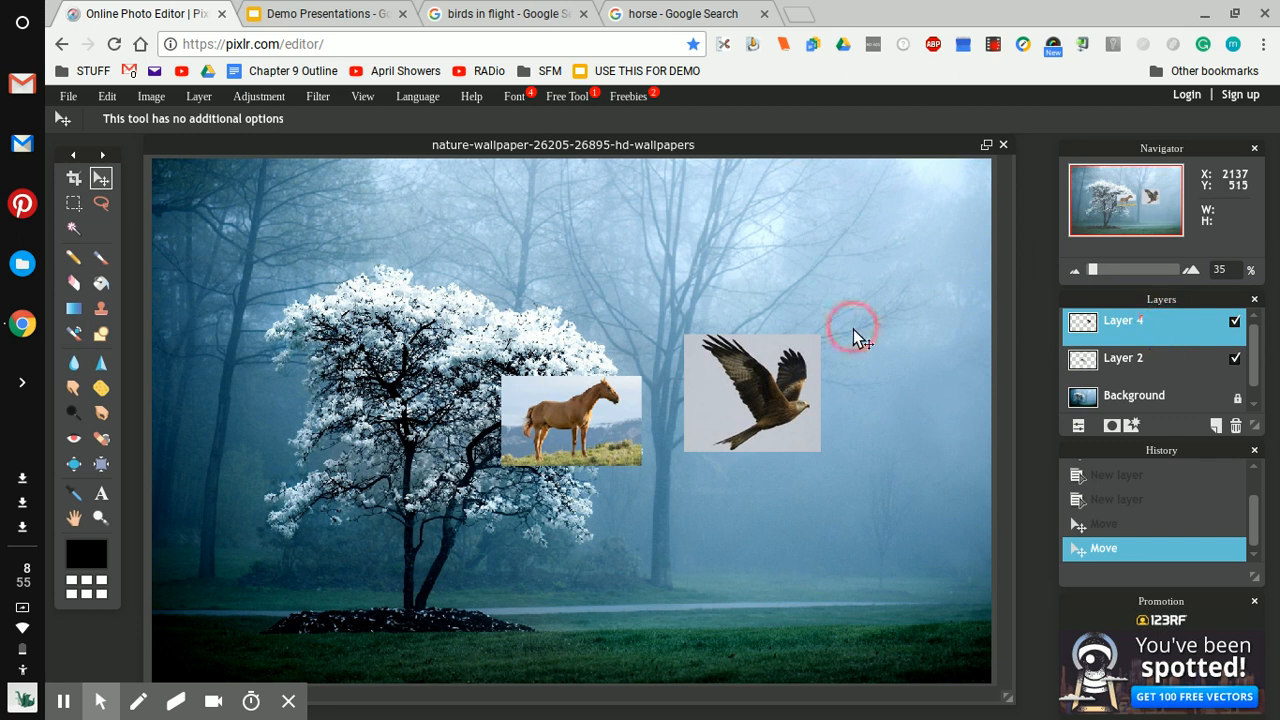
key("e")
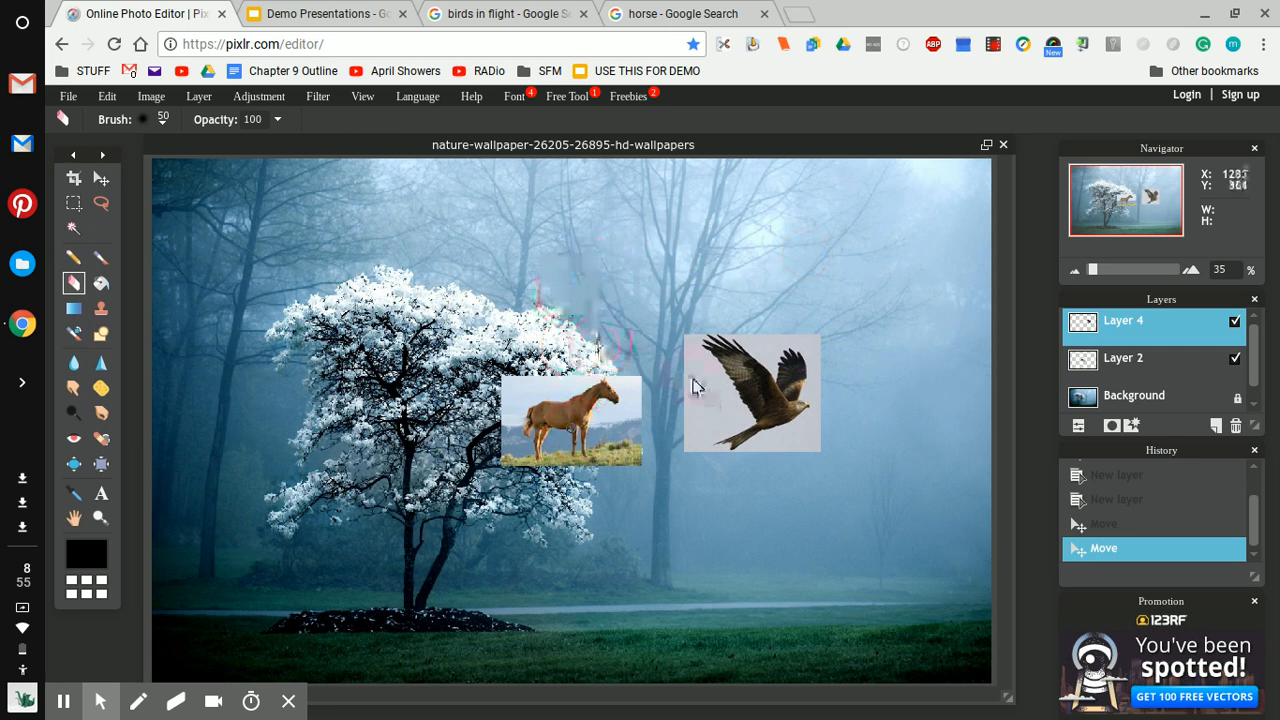
mouse_move(693, 379)
left_mouse_down()
mouse_move(676, 374)
mouse_move(694, 403)
mouse_move(676, 443)
left_mouse_up()
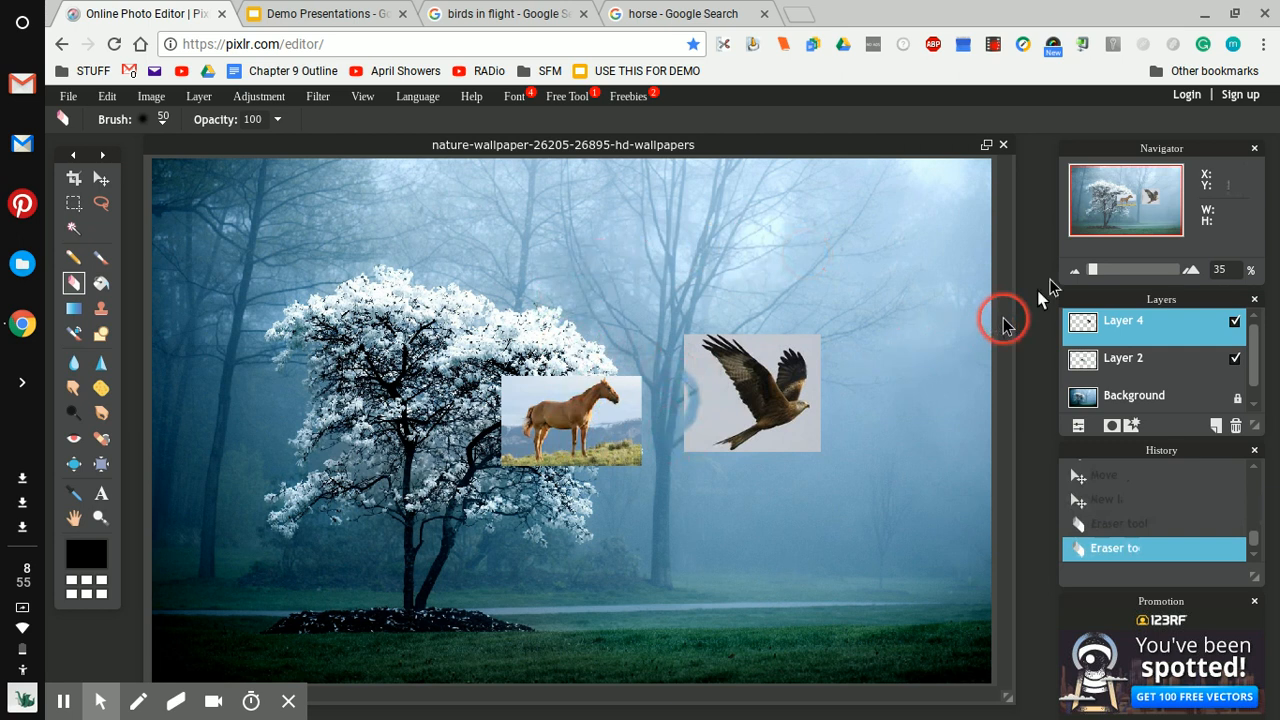
left_click(1115, 271)
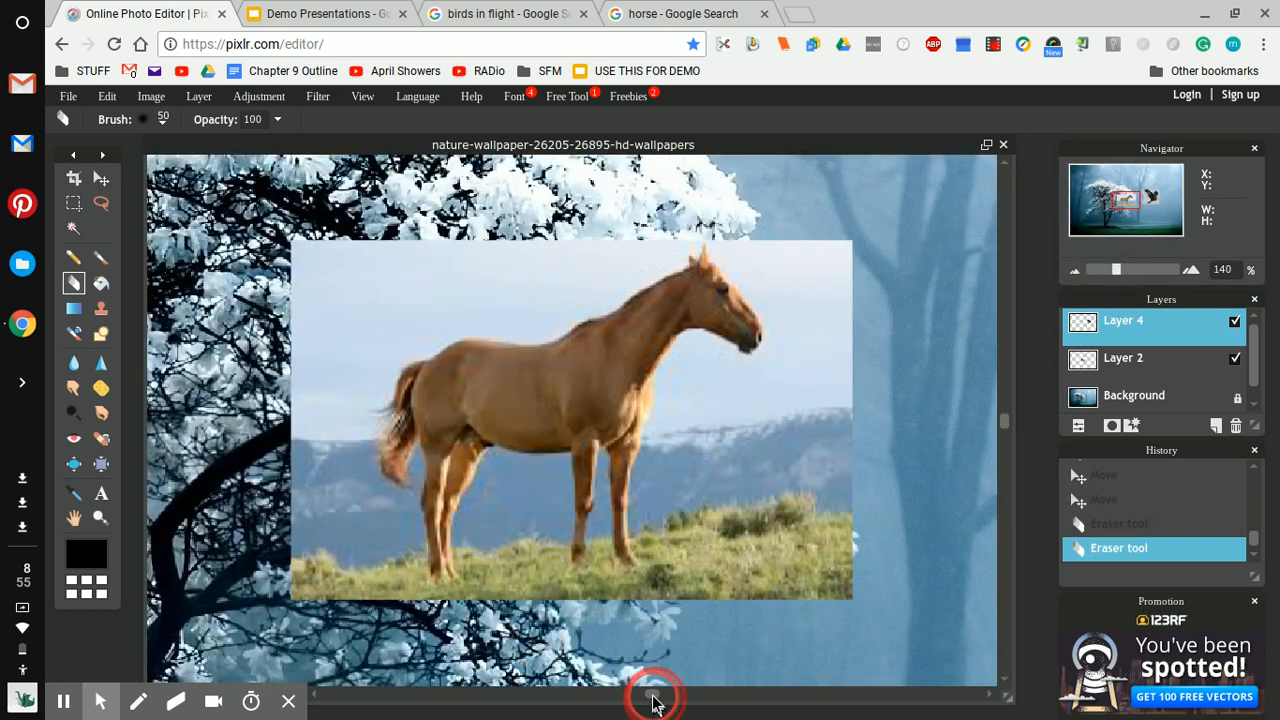
- Trace the bird's outline with the polygonal lasso at feather 0, making a selection of about 327 by 350 px
left_click_drag(653, 697, 797, 690)
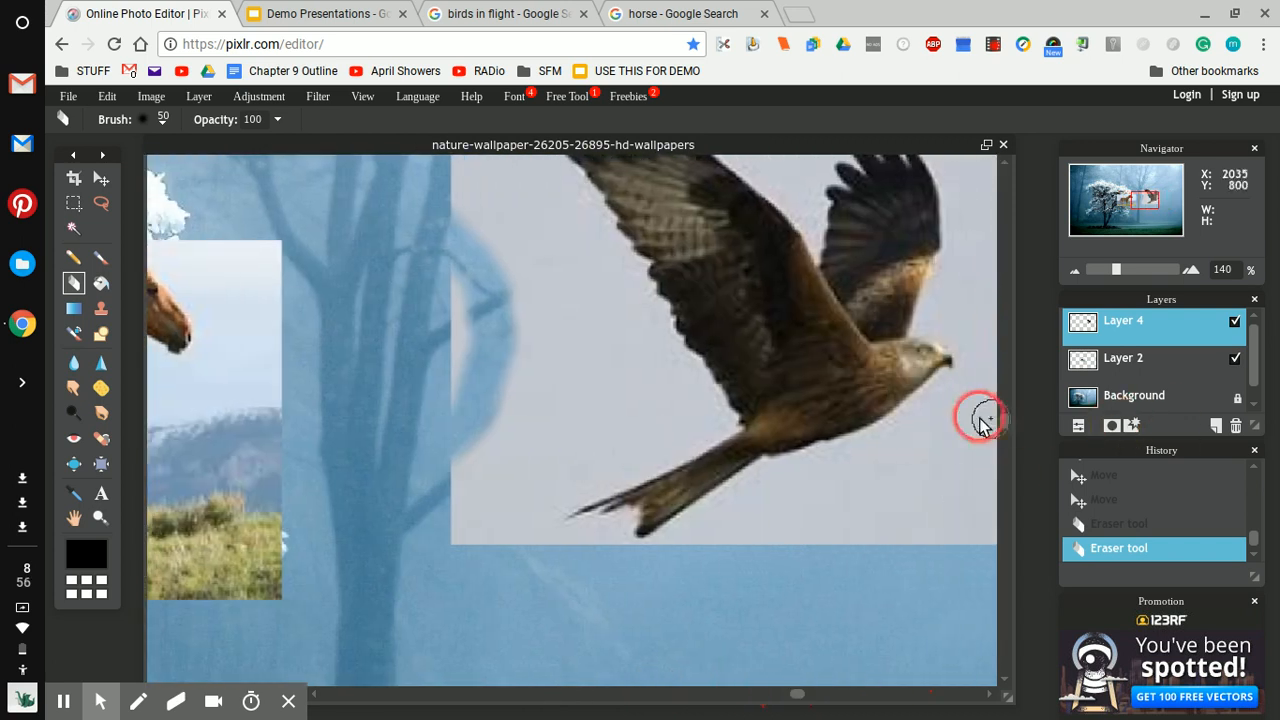
left_click_drag(1005, 430, 1002, 394)
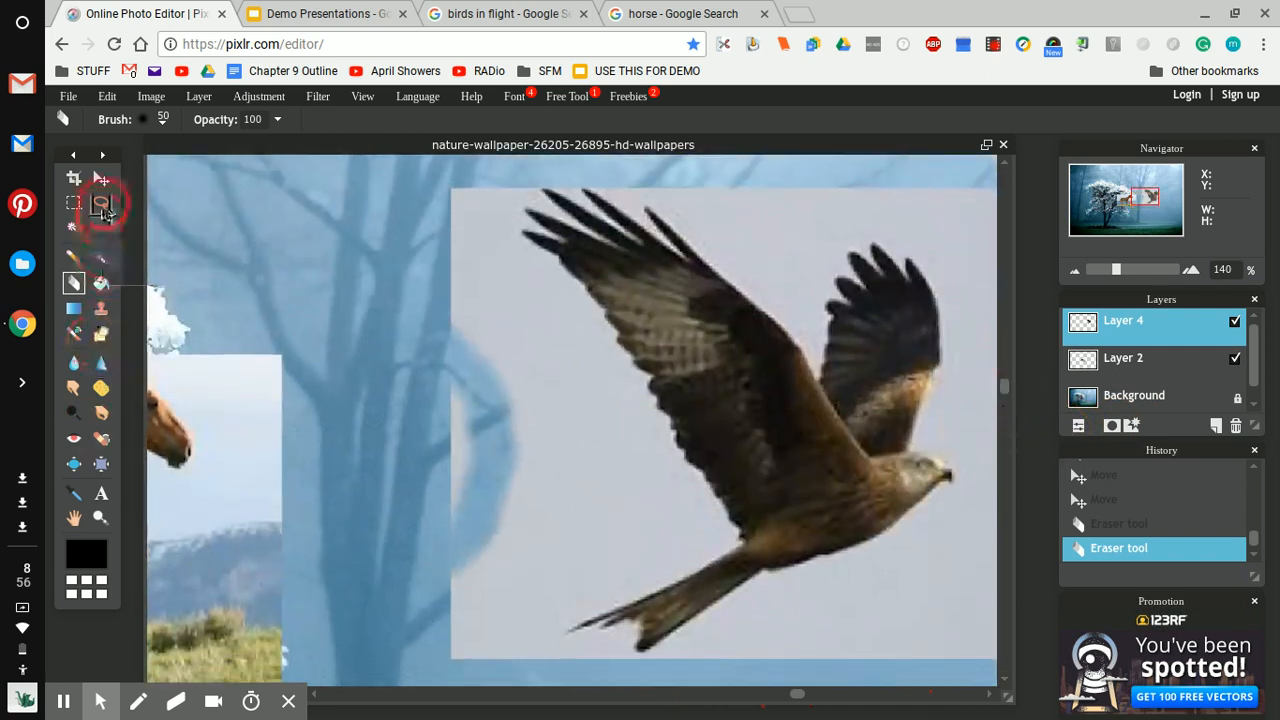
left_click(100, 205)
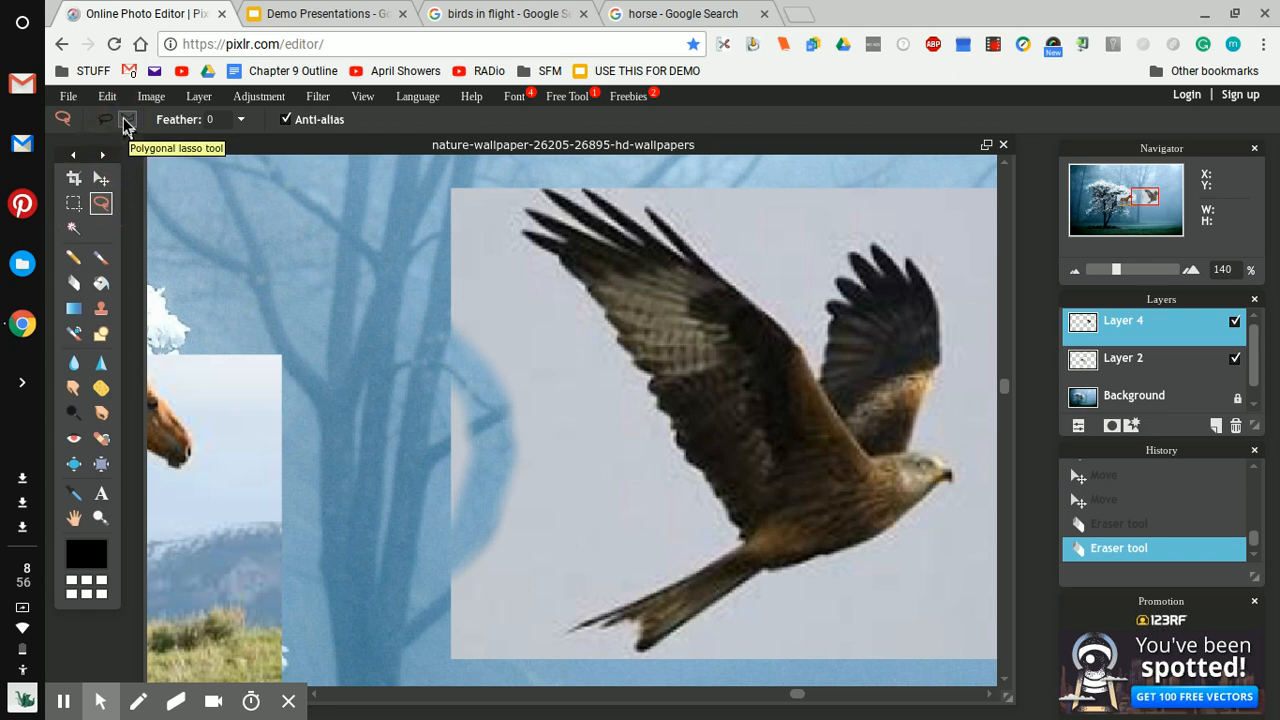
left_click(127, 120)
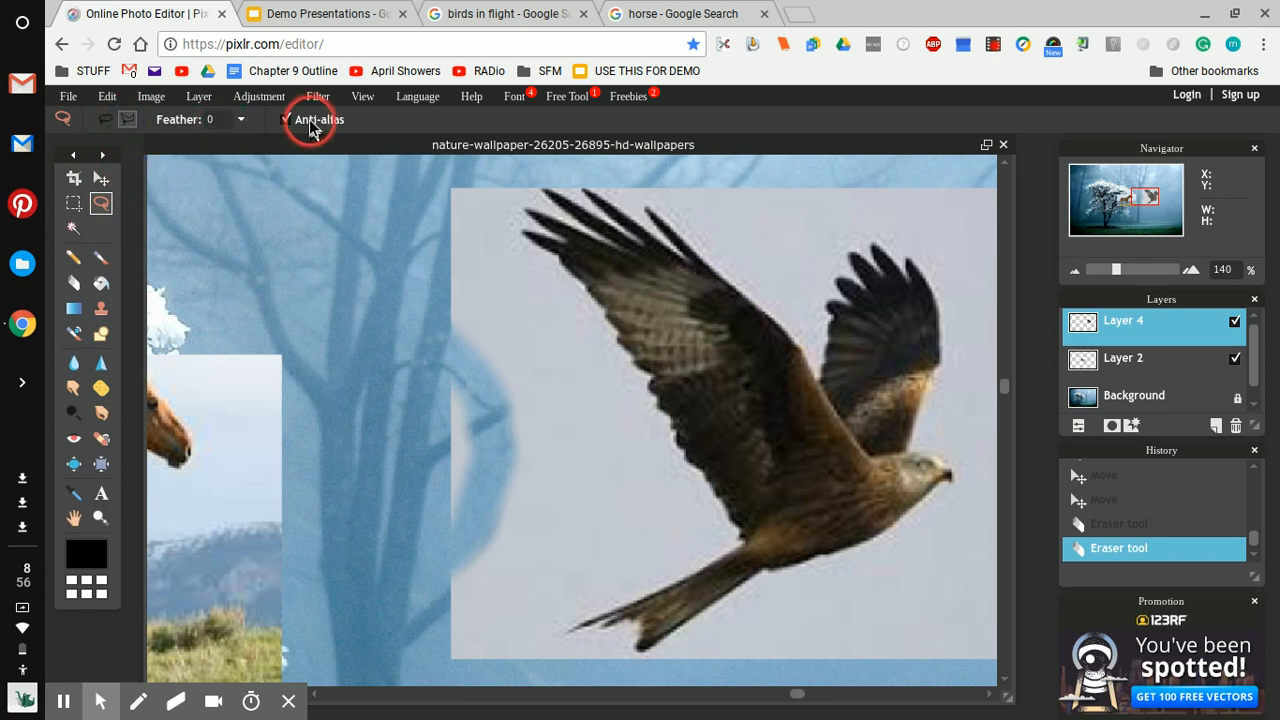
left_click(588, 228)
left_click(700, 337)
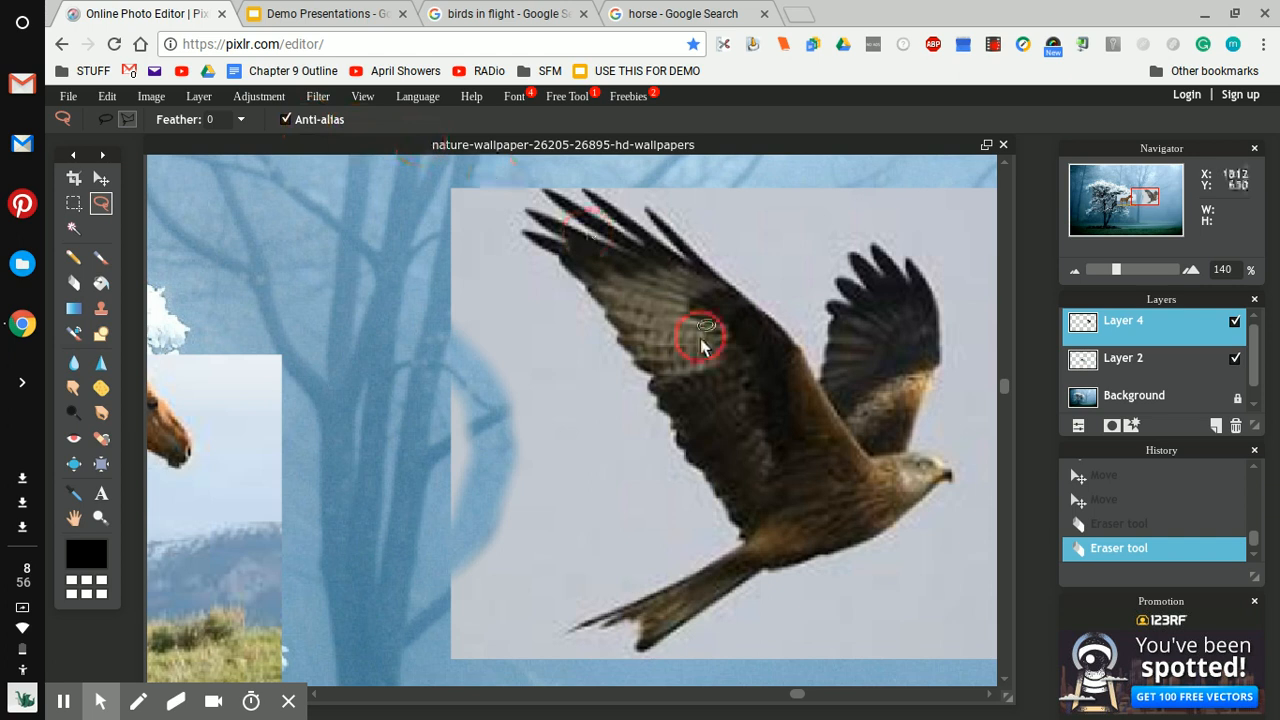
left_click(740, 291)
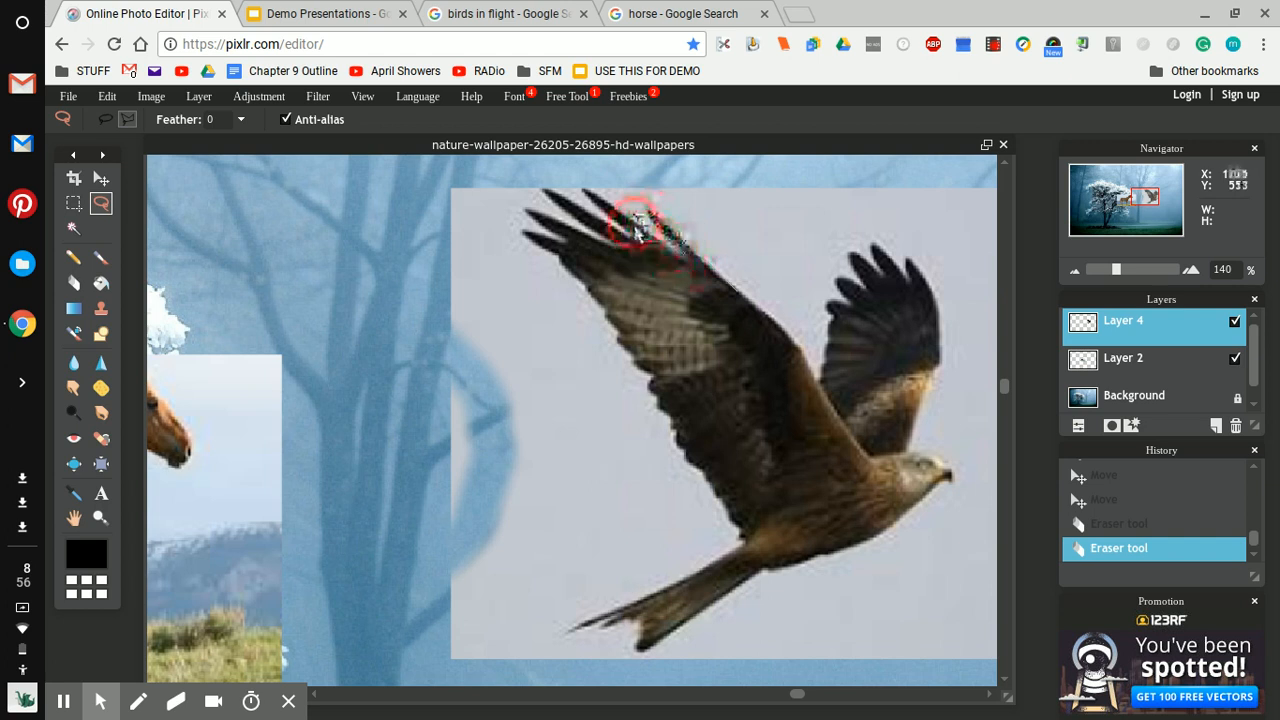
left_click_drag(620, 215, 593, 200)
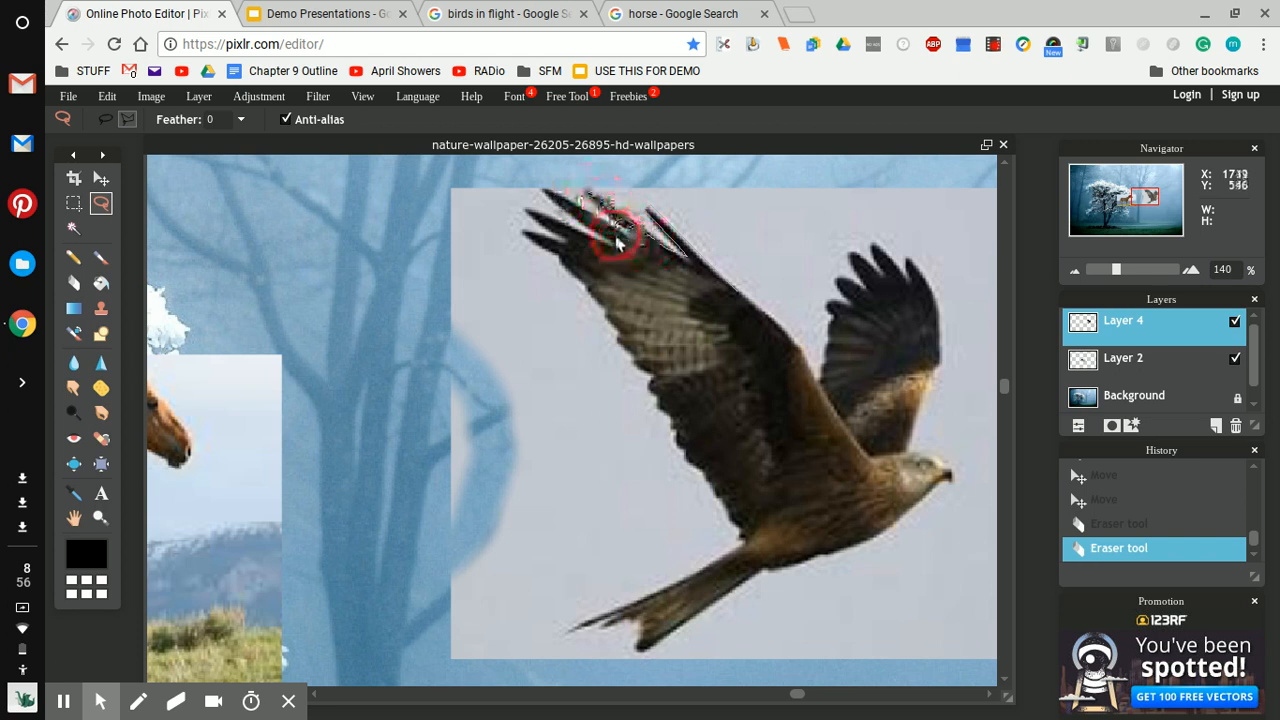
left_click_drag(615, 237, 595, 228)
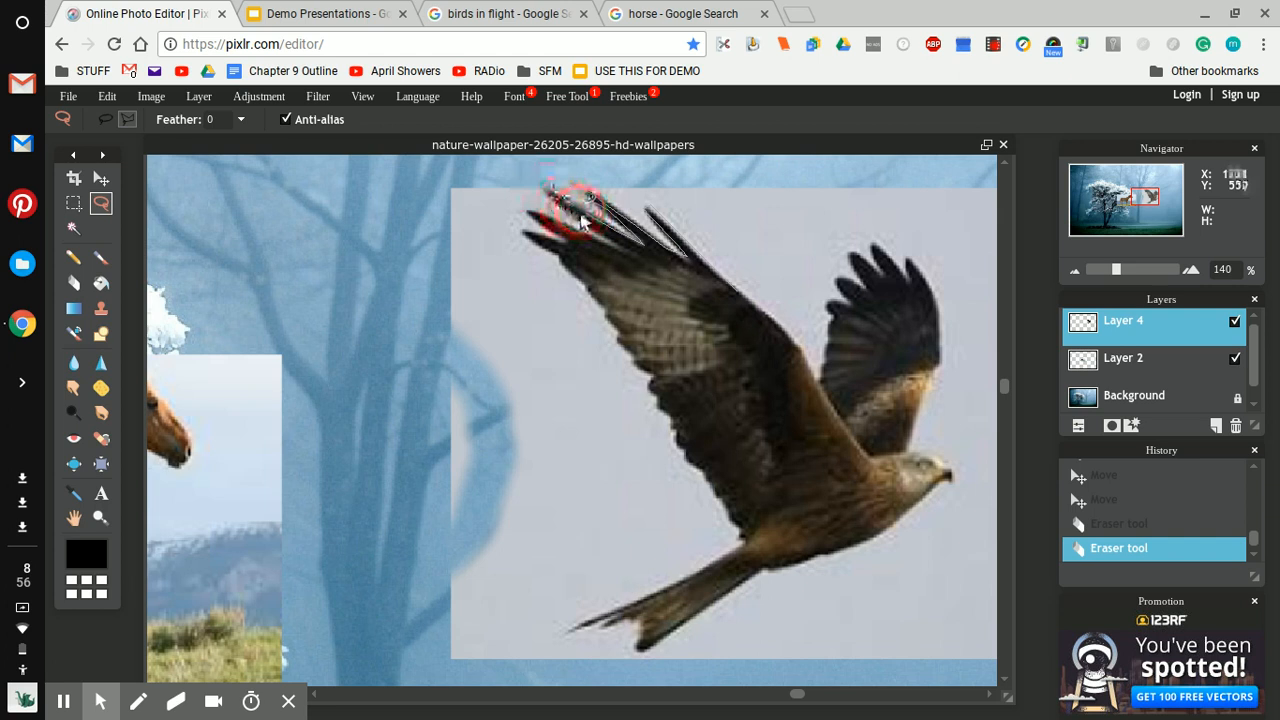
mouse_move(606, 236)
left_mouse_down()
mouse_move(632, 258)
mouse_move(528, 210)
mouse_move(592, 258)
mouse_move(520, 237)
mouse_move(565, 262)
mouse_move(752, 548)
mouse_move(664, 592)
mouse_move(577, 611)
mouse_move(569, 645)
left_mouse_up()
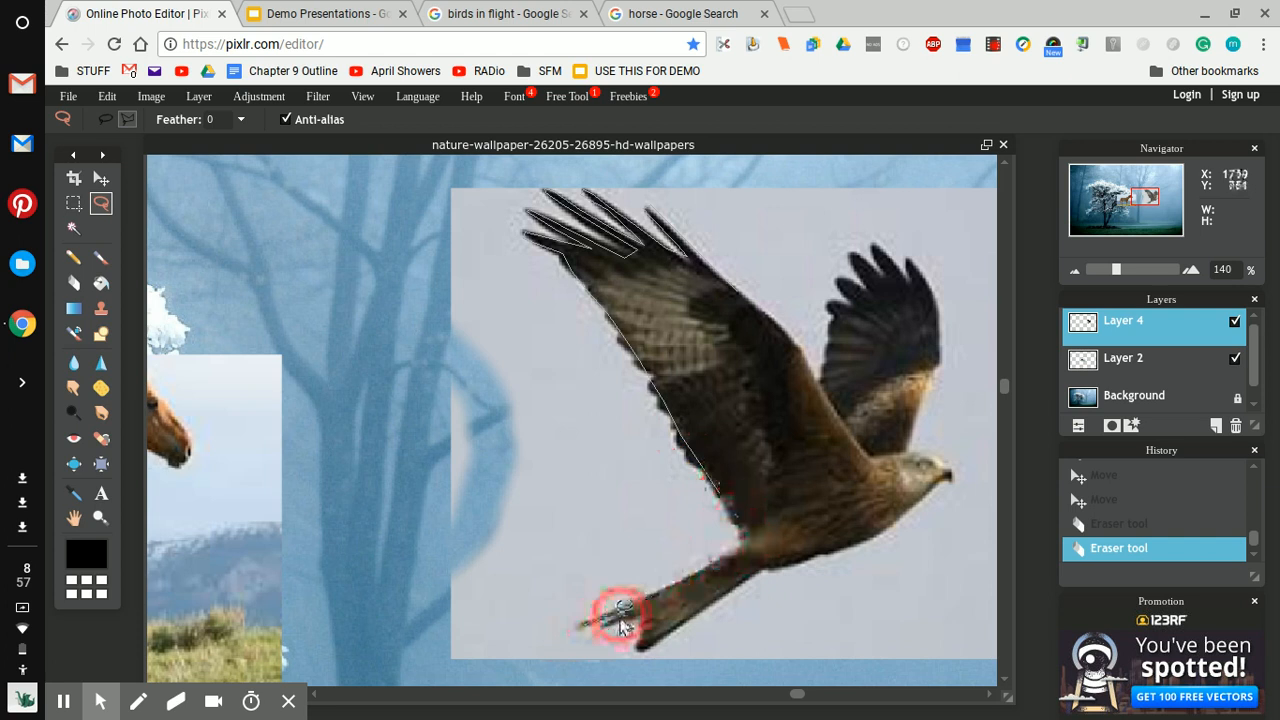
mouse_move(620, 622)
left_mouse_down()
mouse_move(614, 612)
mouse_move(595, 627)
mouse_move(620, 620)
mouse_move(645, 640)
mouse_move(743, 573)
mouse_move(788, 572)
mouse_move(825, 536)
mouse_move(824, 560)
mouse_move(955, 490)
mouse_move(943, 459)
mouse_move(914, 459)
mouse_move(944, 366)
mouse_move(925, 276)
mouse_move(879, 252)
mouse_move(884, 272)
mouse_move(856, 263)
mouse_move(866, 283)
mouse_move(834, 286)
mouse_move(853, 303)
mouse_move(829, 313)
mouse_move(816, 386)
mouse_move(789, 334)
mouse_move(737, 286)
mouse_move(804, 311)
left_mouse_up()
- Move the selected bird out of its grey background to just above the horse, and clear the selection
mouse_move(1118, 288)
left_mouse_down()
mouse_move(1089, 266)
mouse_move(1101, 277)
left_mouse_up()
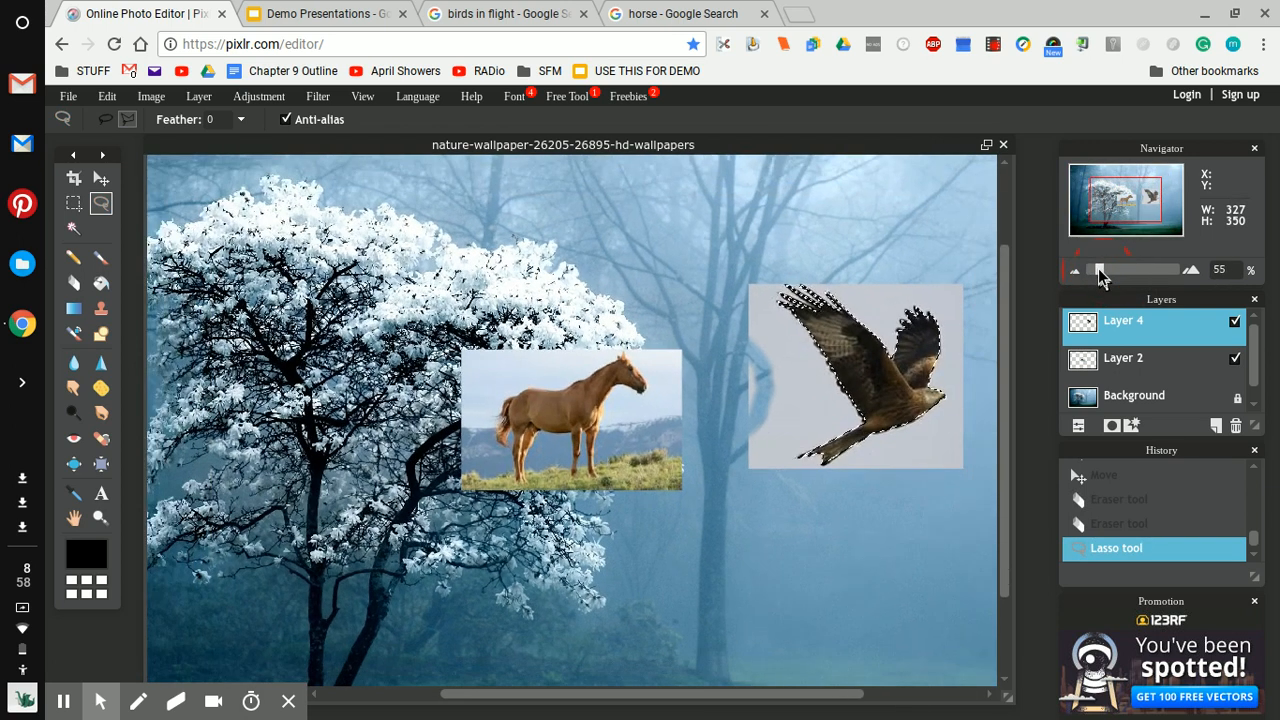
left_click(100, 180)
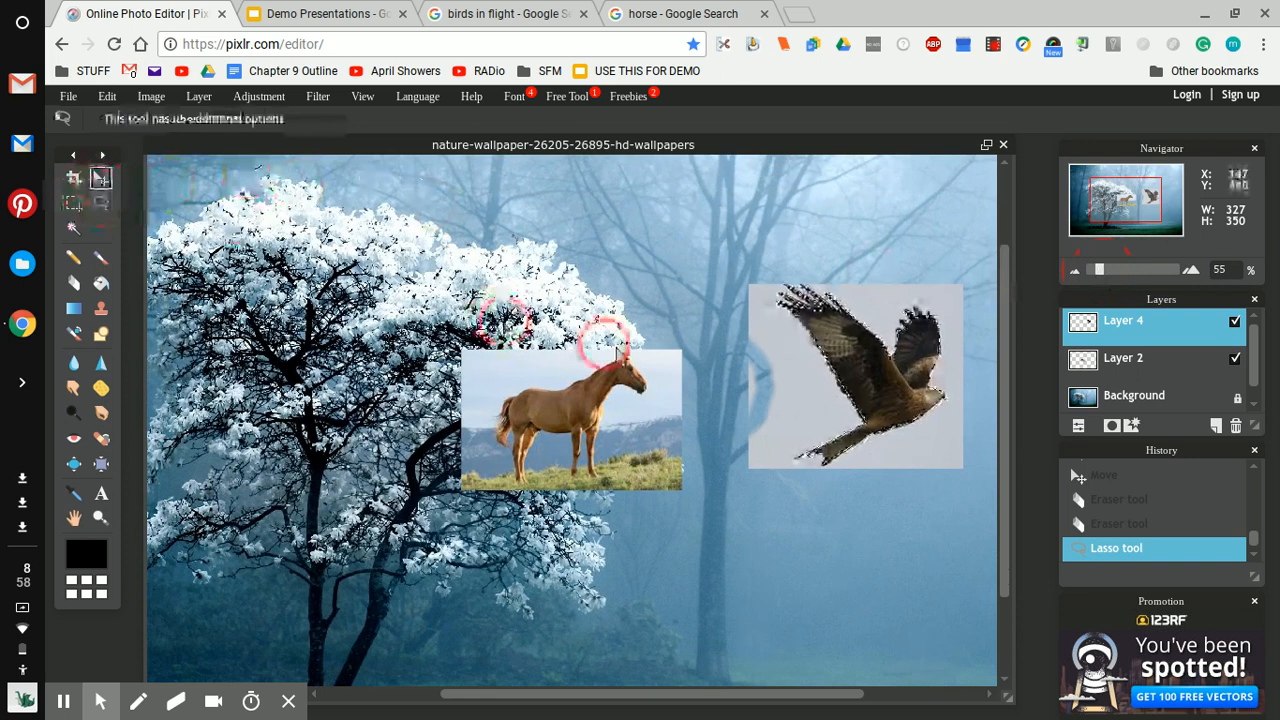
mouse_move(924, 400)
left_mouse_down()
mouse_move(910, 390)
mouse_move(880, 415)
mouse_move(644, 362)
mouse_move(652, 310)
mouse_move(685, 275)
left_mouse_up()
left_click(71, 226)
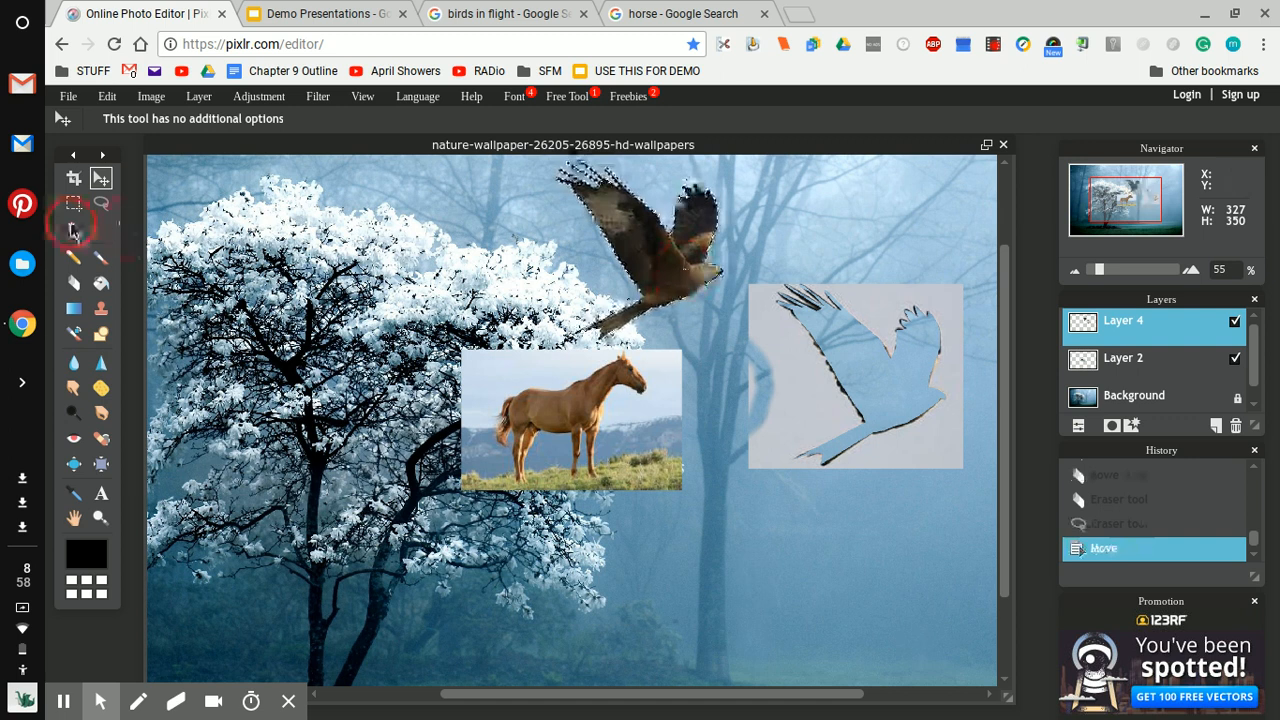
left_click(101, 203)
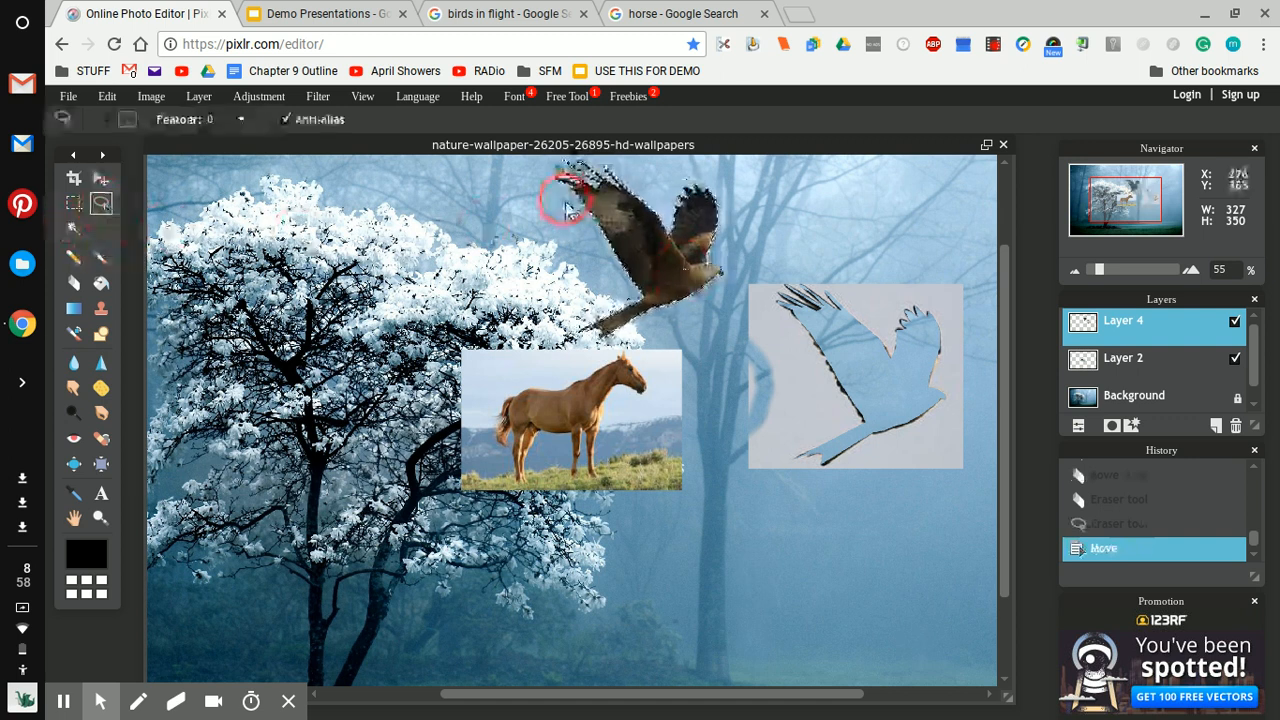
mouse_move(567, 208)
left_mouse_down()
mouse_move(490, 233)
mouse_move(462, 214)
mouse_move(663, 286)
left_mouse_up()
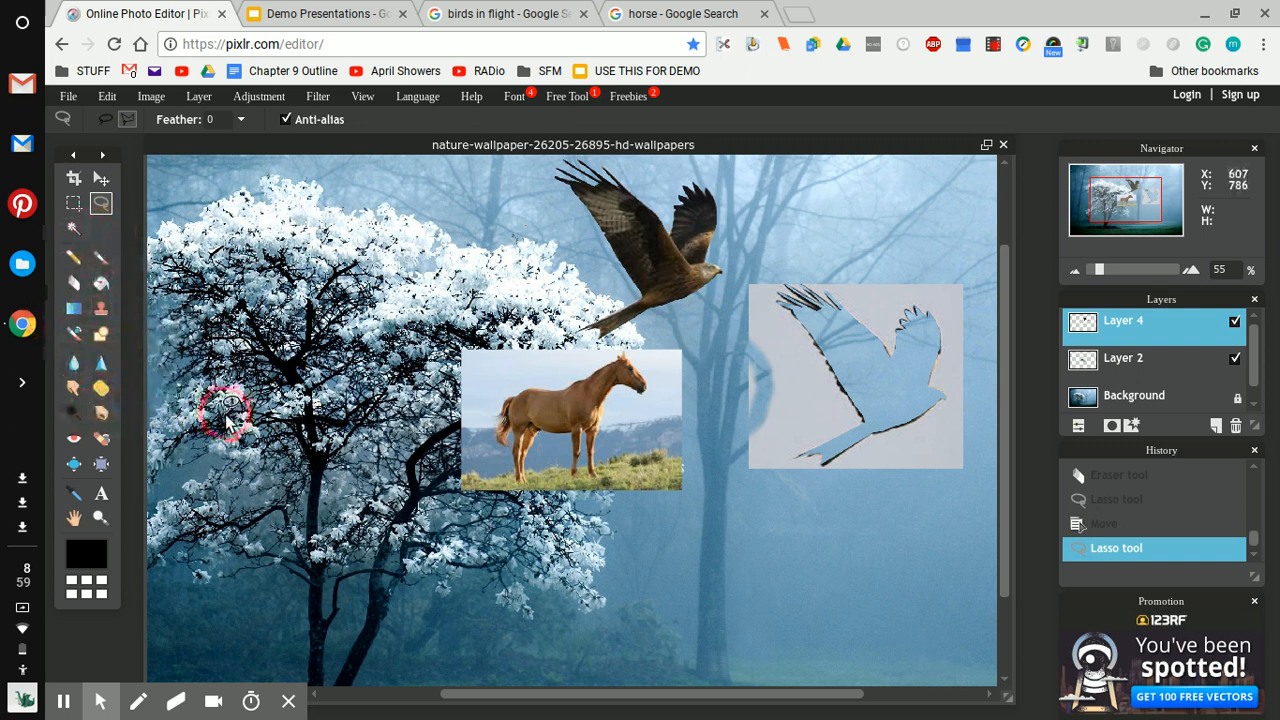
- Erase the leftover grey background and bird outline on Layer 4, enlarging the eraser to the hard size 100 brush
key("e")
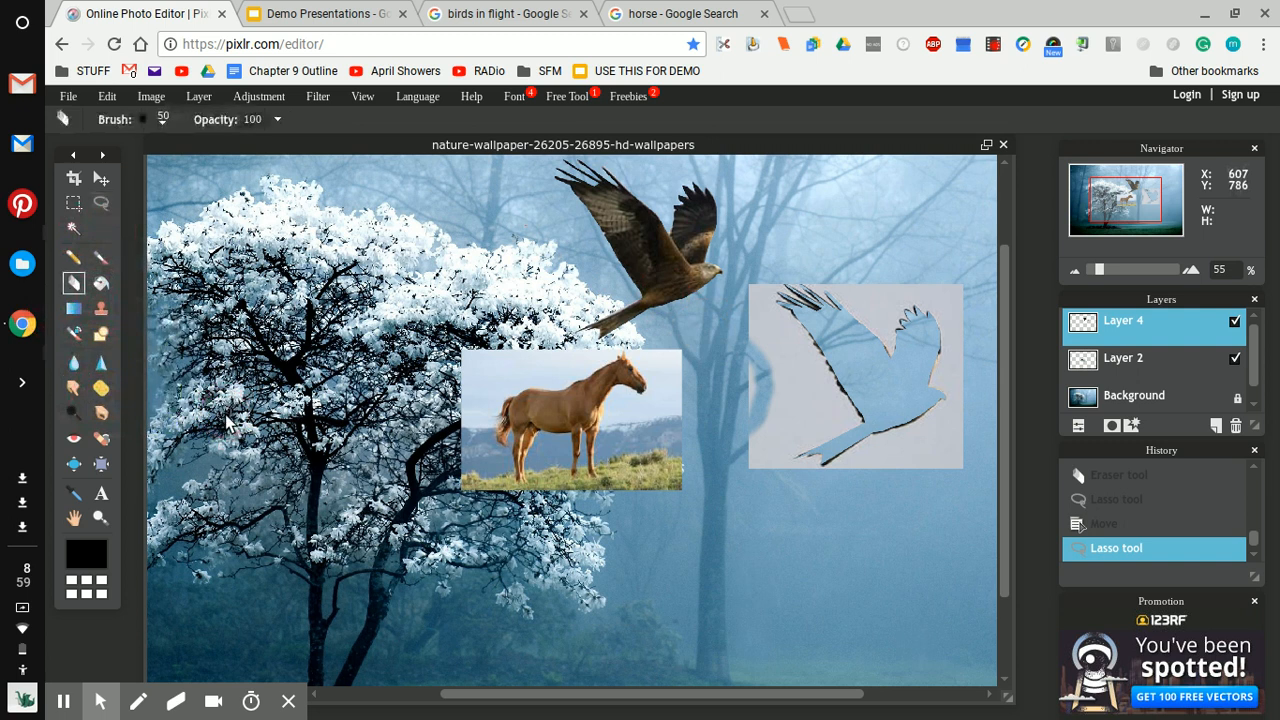
mouse_move(788, 318)
left_mouse_down()
mouse_move(791, 266)
mouse_move(797, 355)
mouse_move(803, 260)
mouse_move(791, 372)
mouse_move(808, 333)
mouse_move(800, 290)
mouse_move(795, 380)
mouse_move(810, 383)
left_mouse_up()
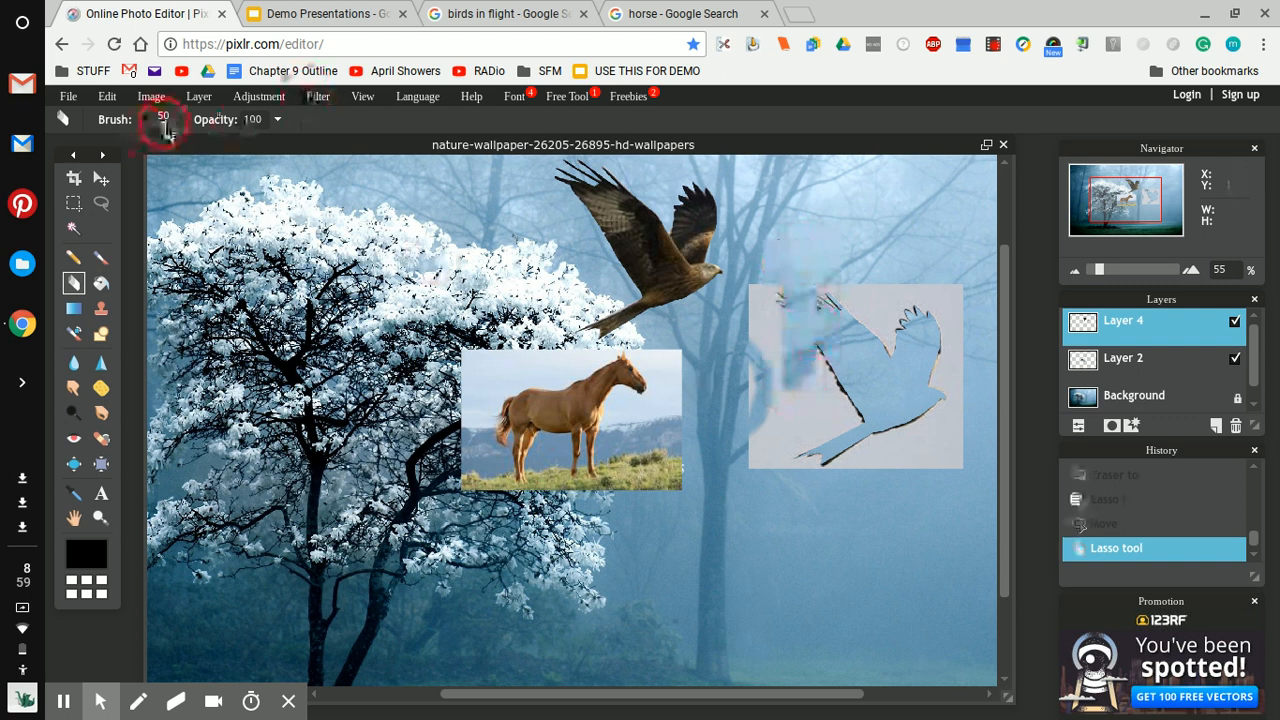
left_click(163, 121)
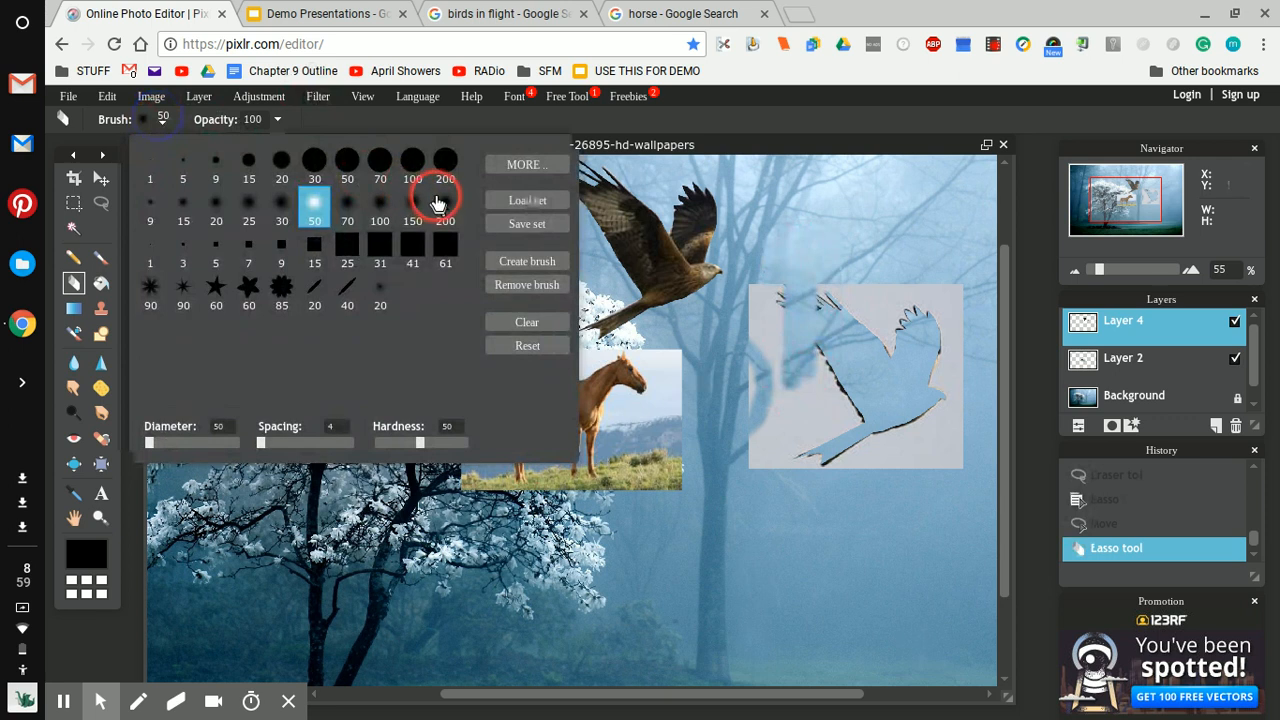
left_click(414, 180)
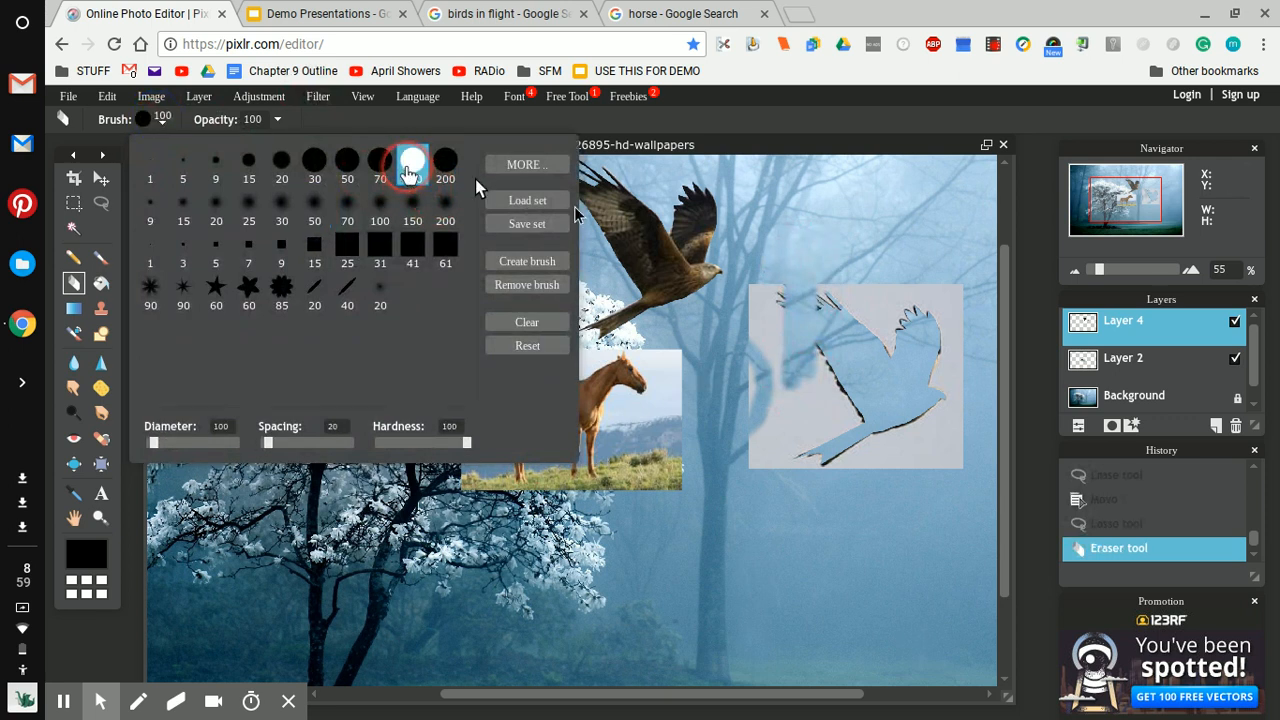
left_click(958, 345)
left_click(824, 298)
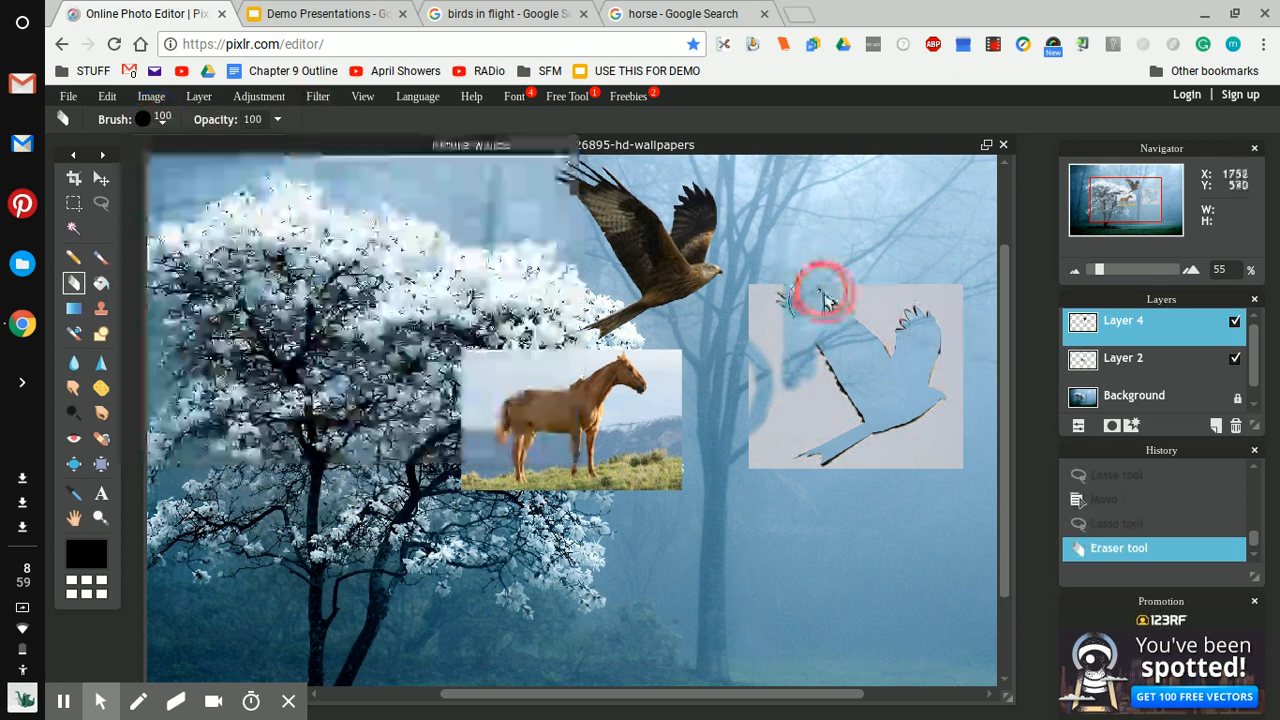
mouse_move(852, 311)
left_mouse_down()
mouse_move(906, 353)
mouse_move(876, 285)
mouse_move(937, 320)
mouse_move(943, 301)
mouse_move(943, 478)
mouse_move(920, 434)
mouse_move(906, 434)
mouse_move(894, 467)
mouse_move(877, 470)
mouse_move(855, 447)
mouse_move(882, 455)
mouse_move(775, 468)
mouse_move(758, 453)
mouse_move(766, 432)
mouse_move(851, 411)
mouse_move(837, 383)
mouse_move(818, 419)
mouse_move(826, 436)
mouse_move(783, 412)
mouse_move(772, 375)
left_mouse_up()
mouse_move(758, 260)
left_mouse_down()
mouse_move(789, 377)
mouse_move(769, 346)
mouse_move(746, 413)
mouse_move(770, 290)
left_mouse_up()
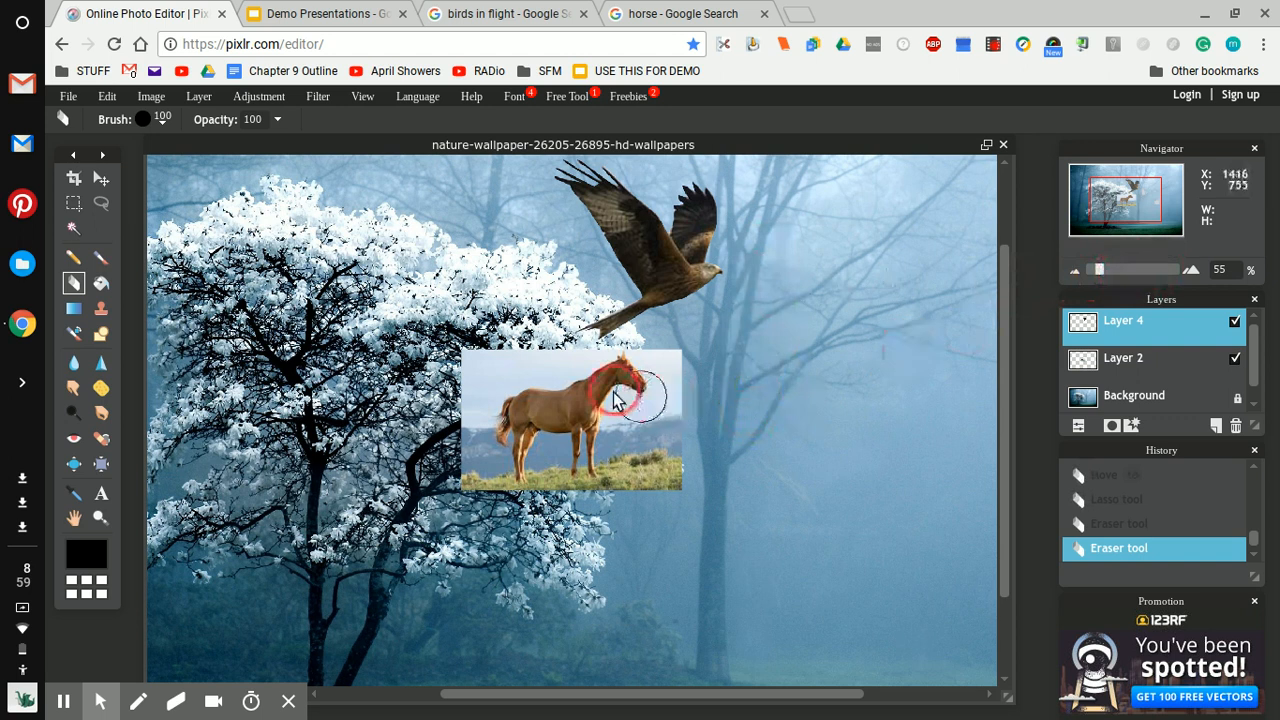
- Select the bird's head with a polygonal lasso of about 106 by 93 px and cut it from Layer 4
left_click(1112, 269)
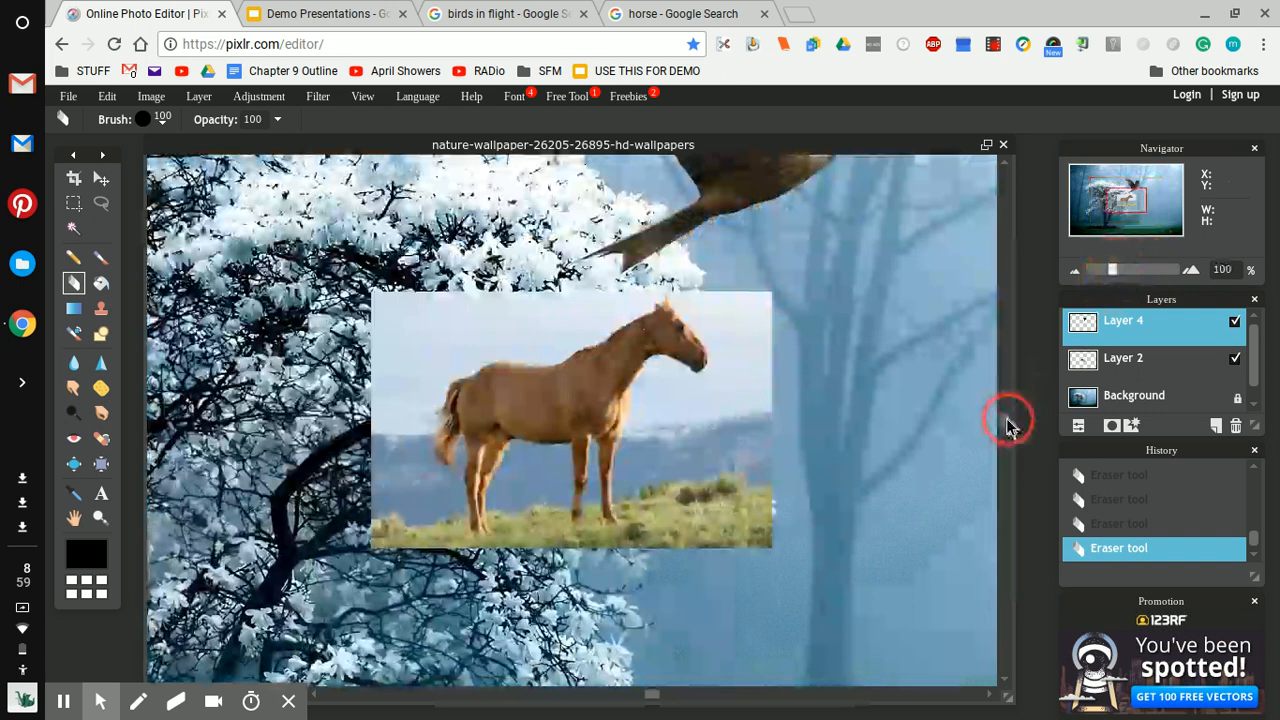
left_click_drag(1005, 422, 1005, 337)
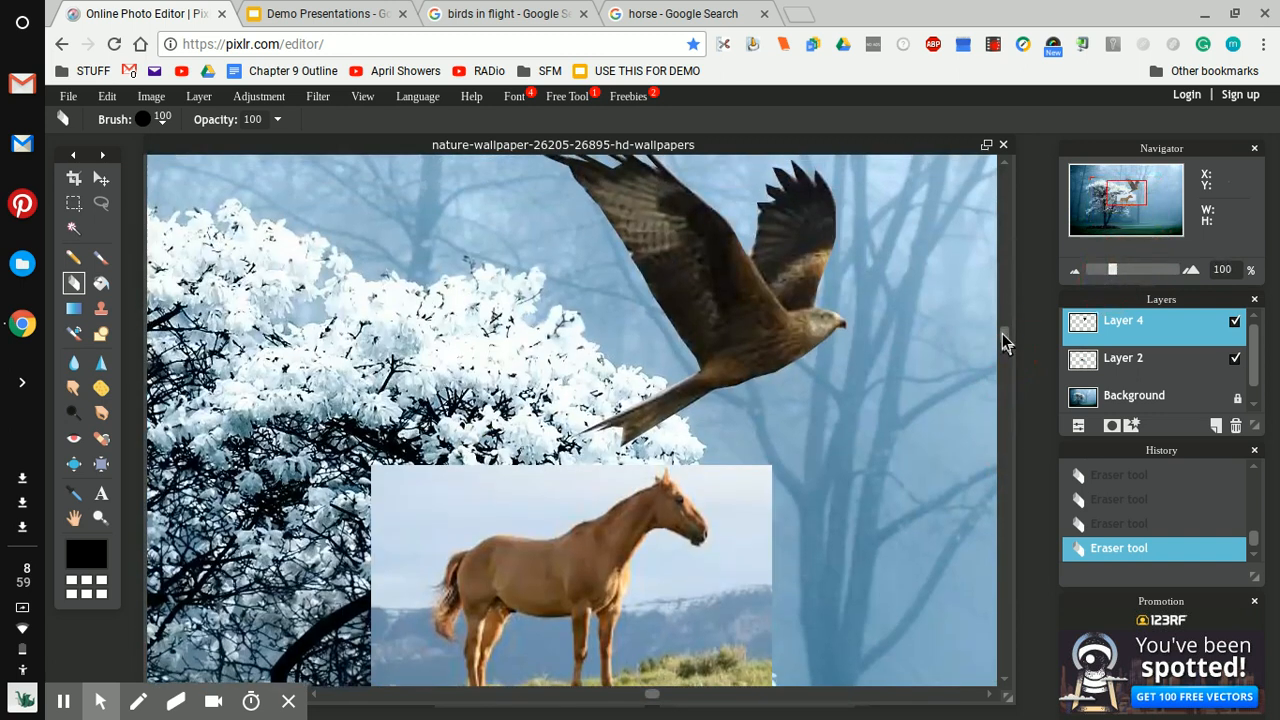
key("l")
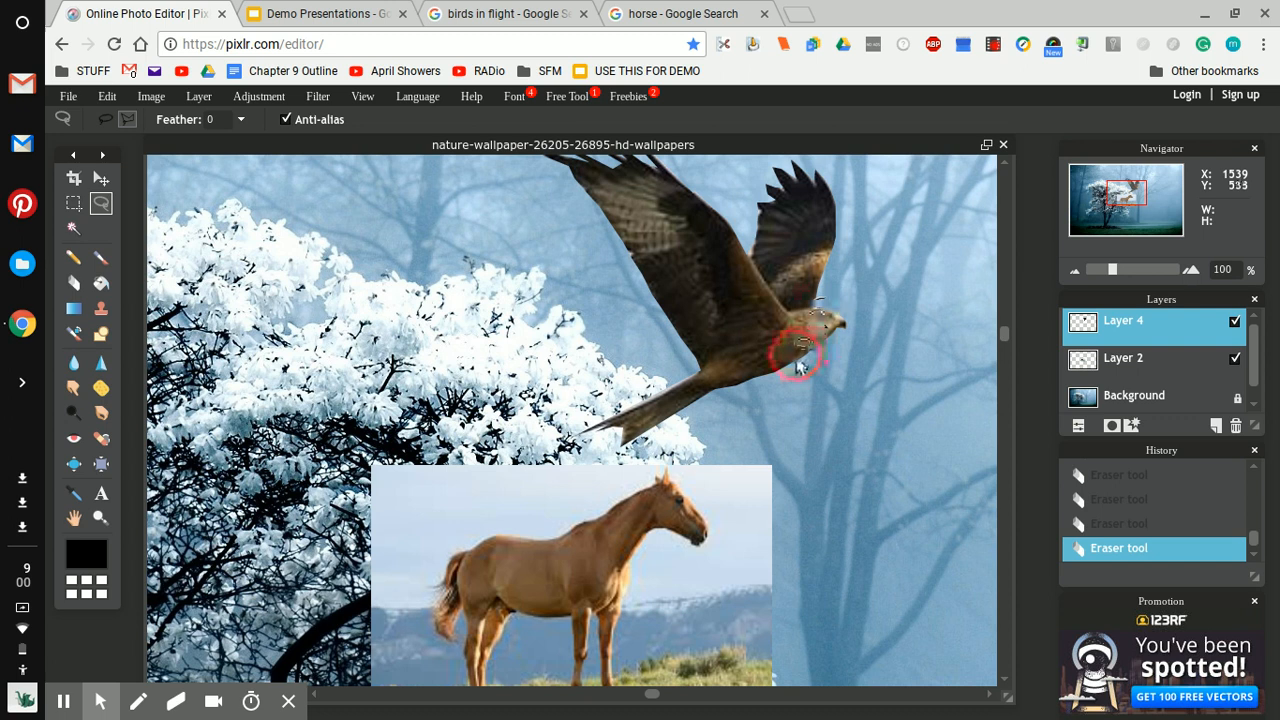
left_click_drag(800, 375, 808, 392)
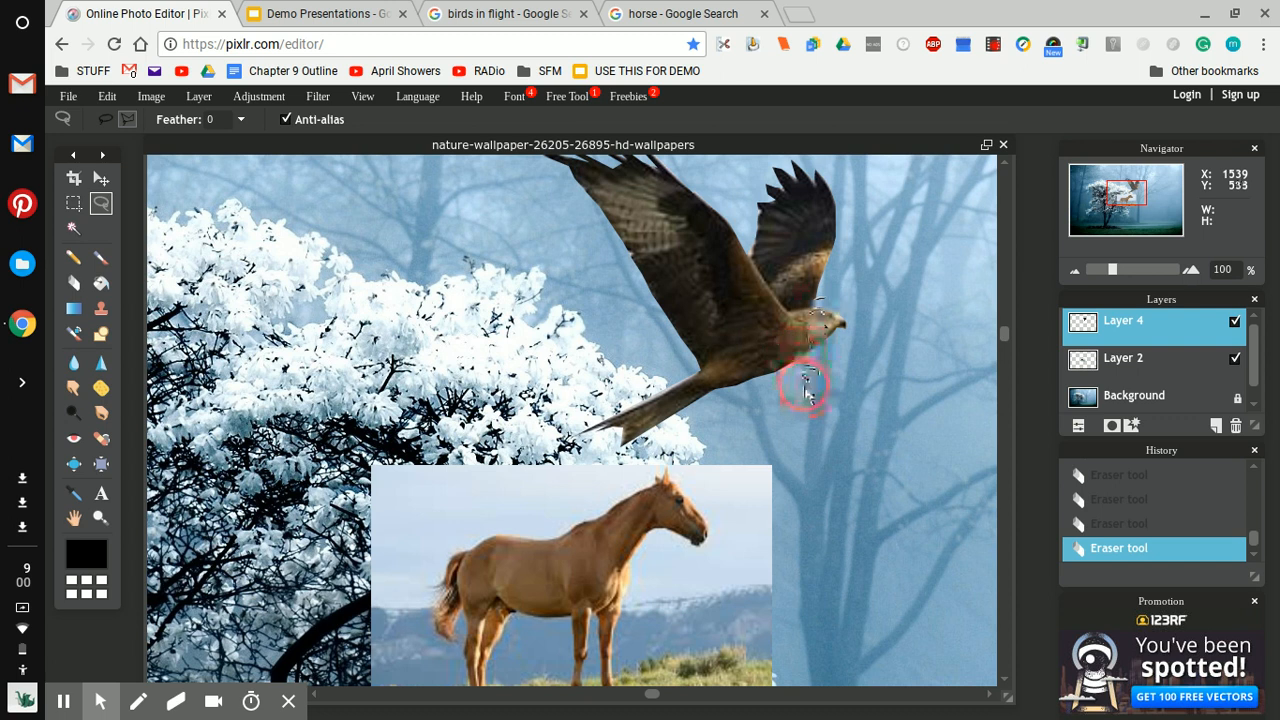
mouse_move(893, 338)
left_mouse_down()
mouse_move(894, 298)
mouse_move(827, 297)
mouse_move(815, 312)
left_mouse_up()
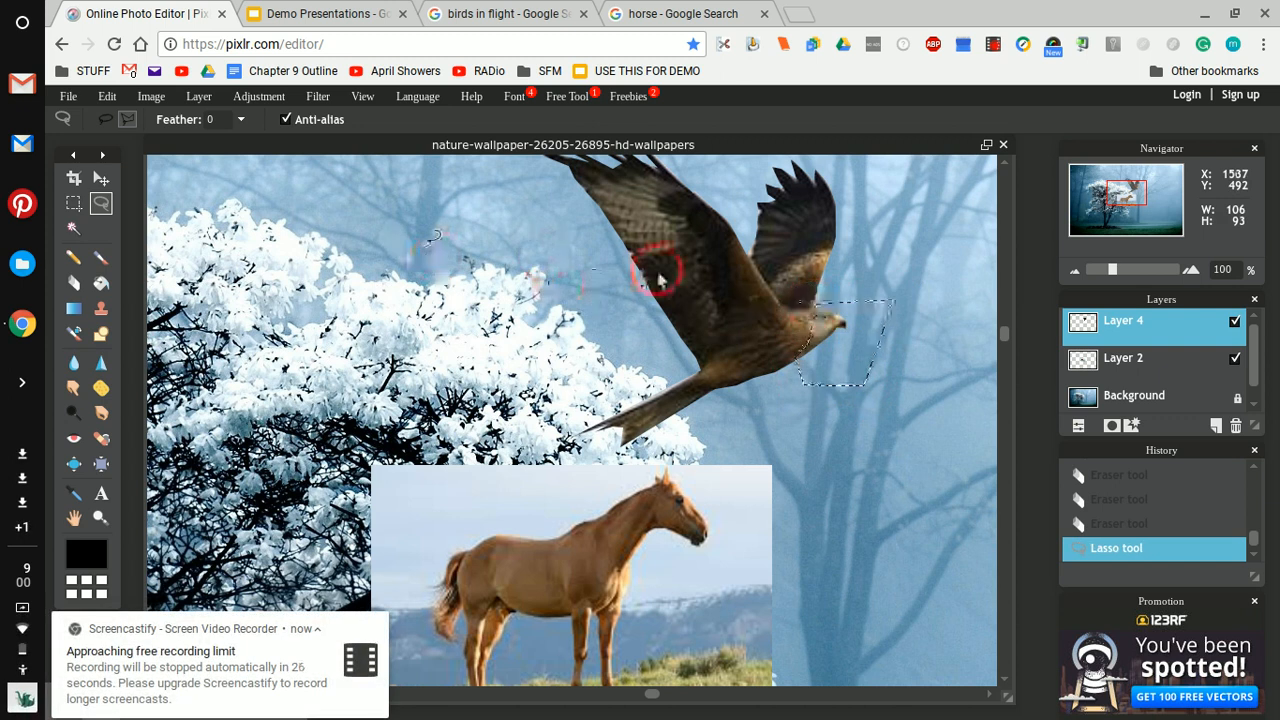
left_click(925, 326)
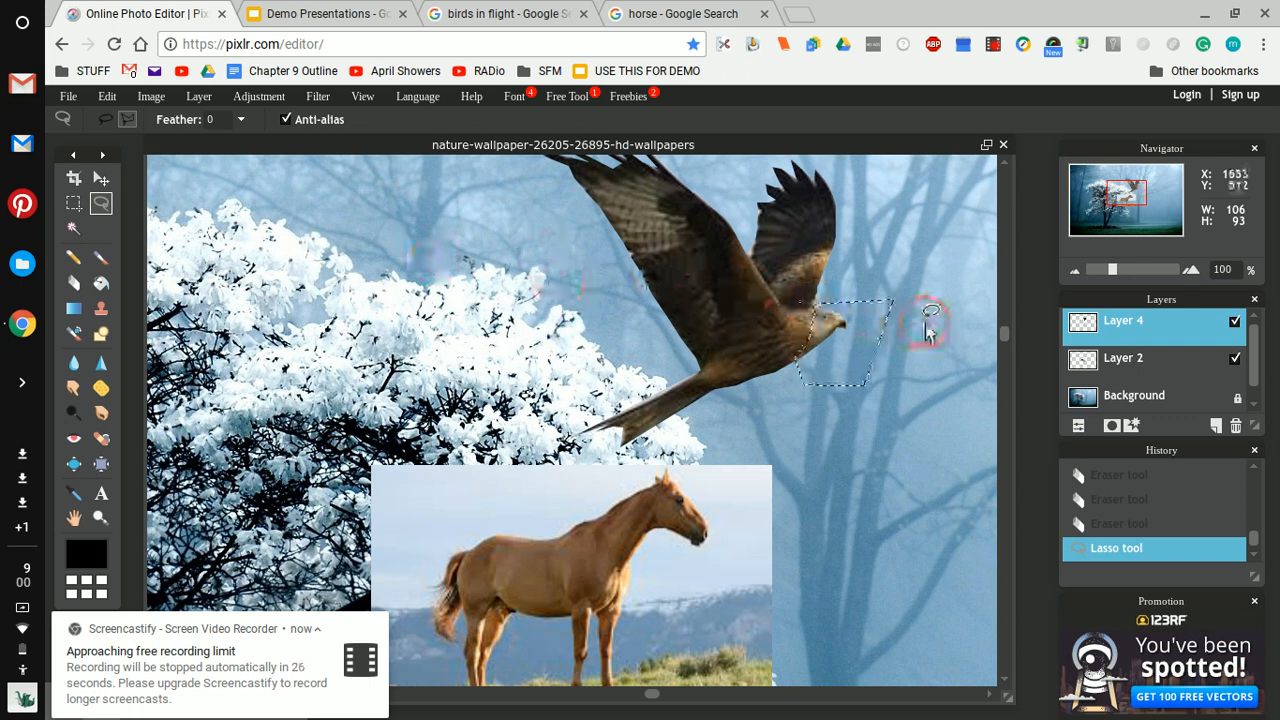
key("ctrl+x")
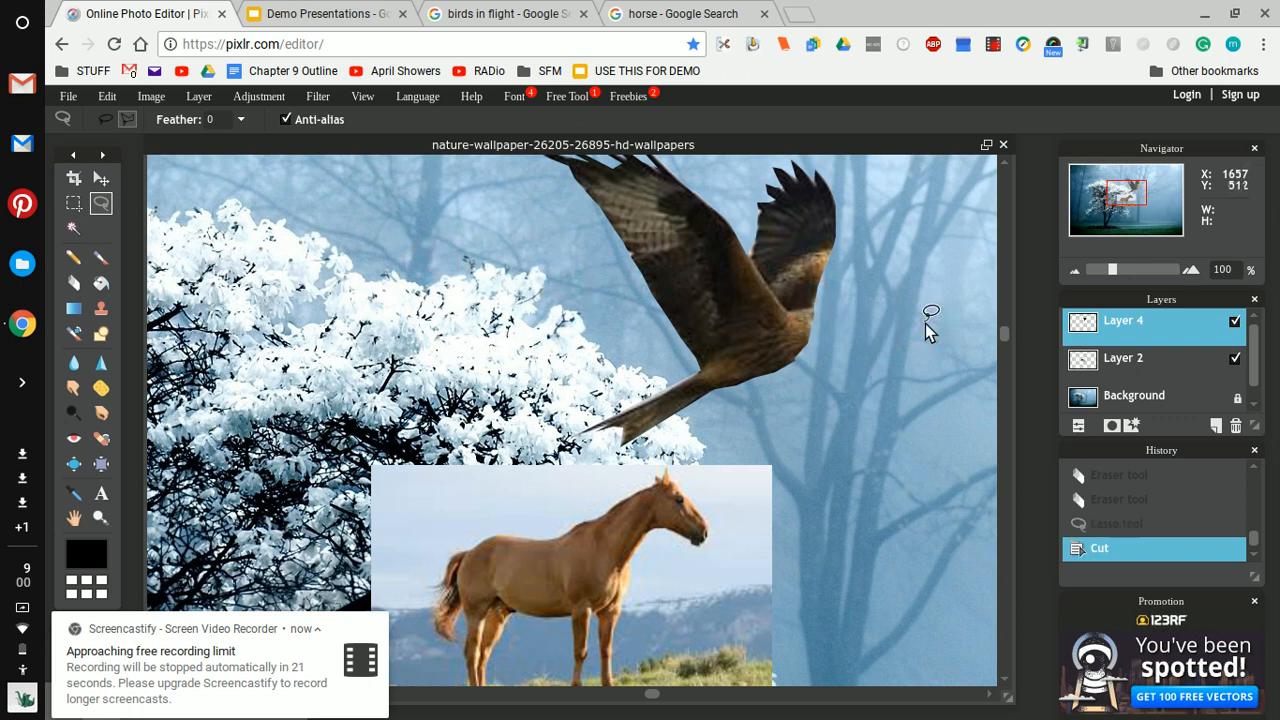